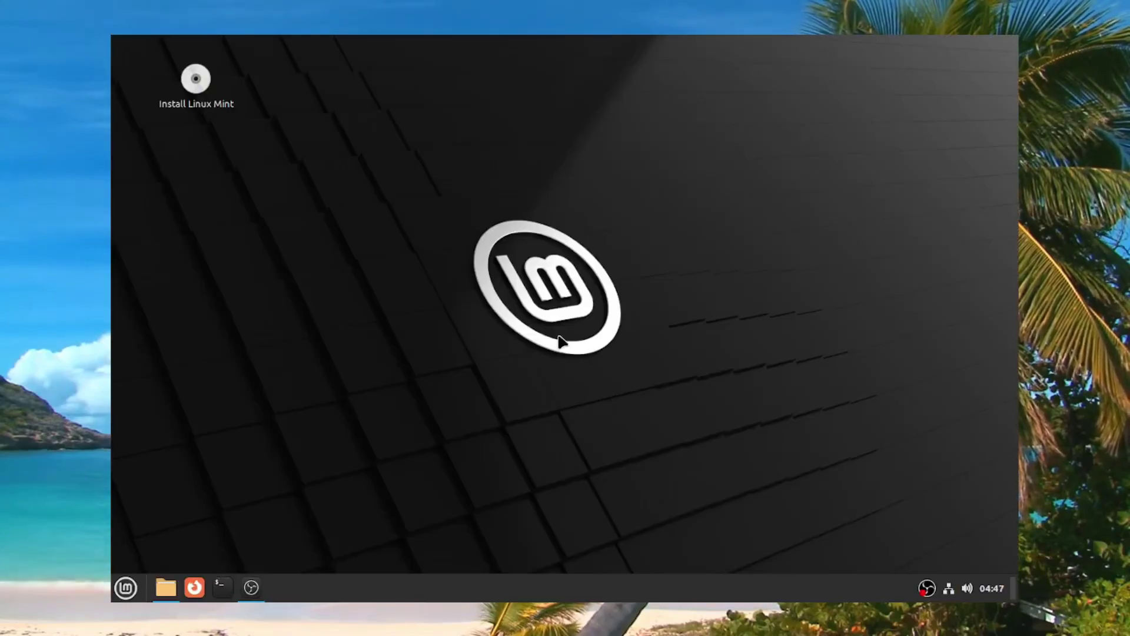
Launch the Install Linux Mint installer and continue with English as the installation language.
{"action": "left_click_drag", "start_coordinate": [696, 233], "coordinate": [600, 288]}
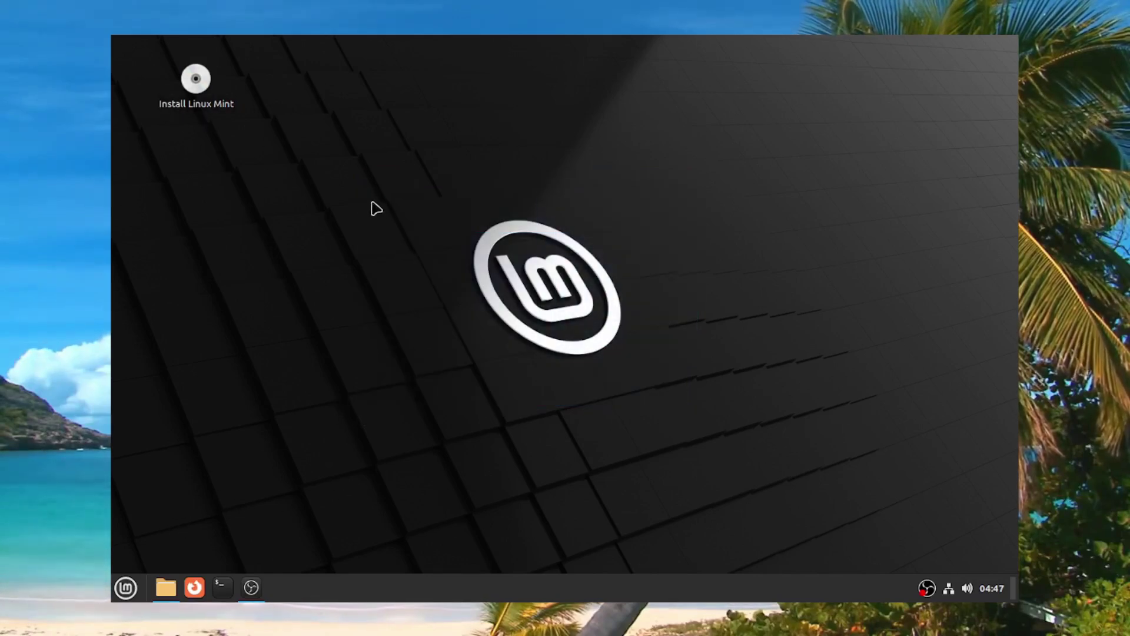
{"action": "left_click_drag", "start_coordinate": [237, 170], "coordinate": [143, 51]}
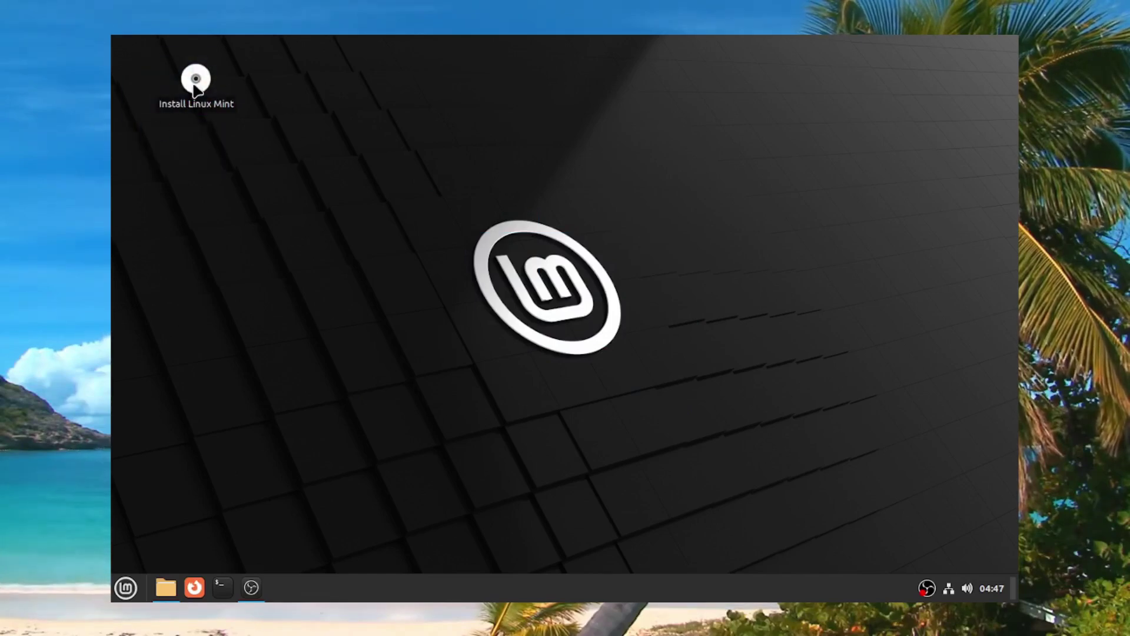
{"action": "double_click", "coordinate": [194, 88]}
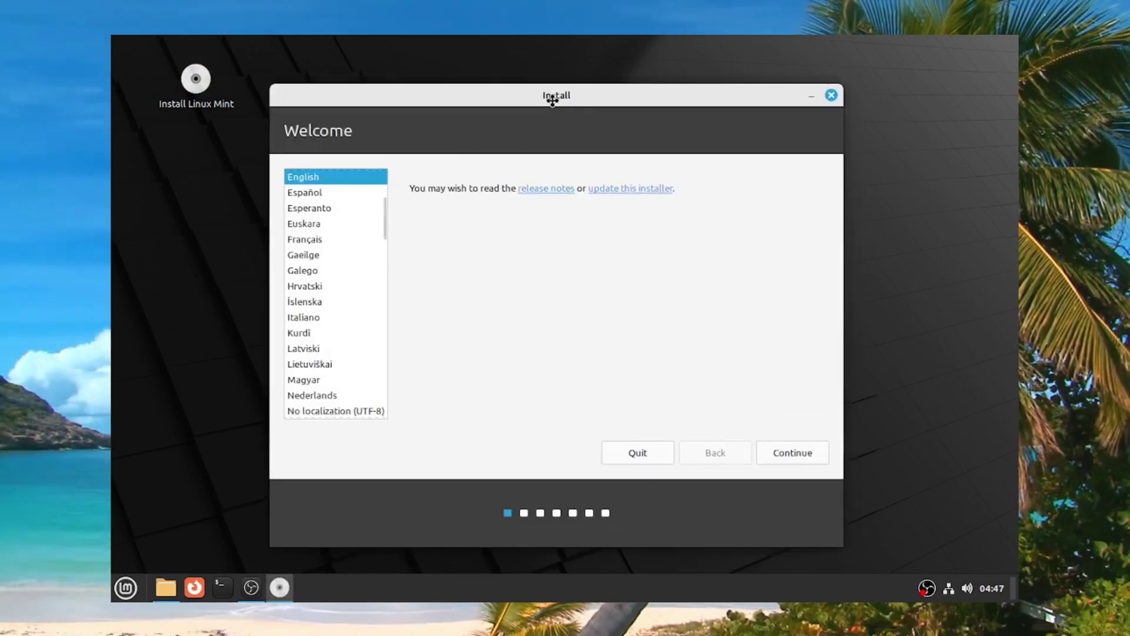
{"action": "left_click_drag", "start_coordinate": [553, 100], "coordinate": [606, 93]}
{"action": "scroll", "coordinate": [414, 226], "scroll_direction": "up", "scroll_amount": 1}
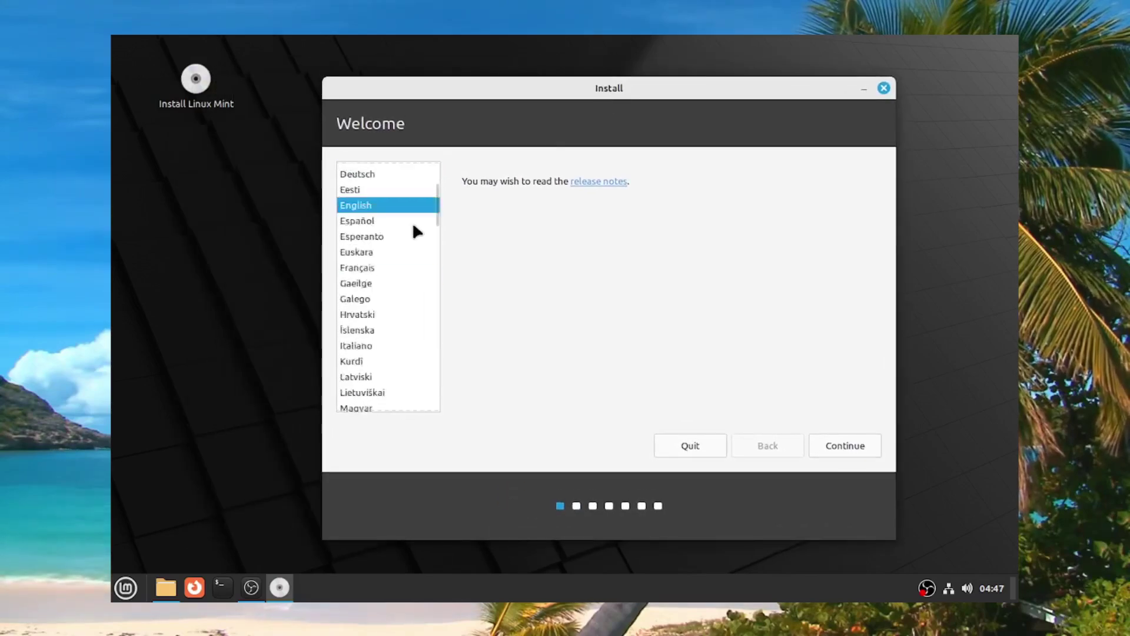
{"action": "scroll", "coordinate": [414, 230], "scroll_direction": "up", "scroll_amount": 2}
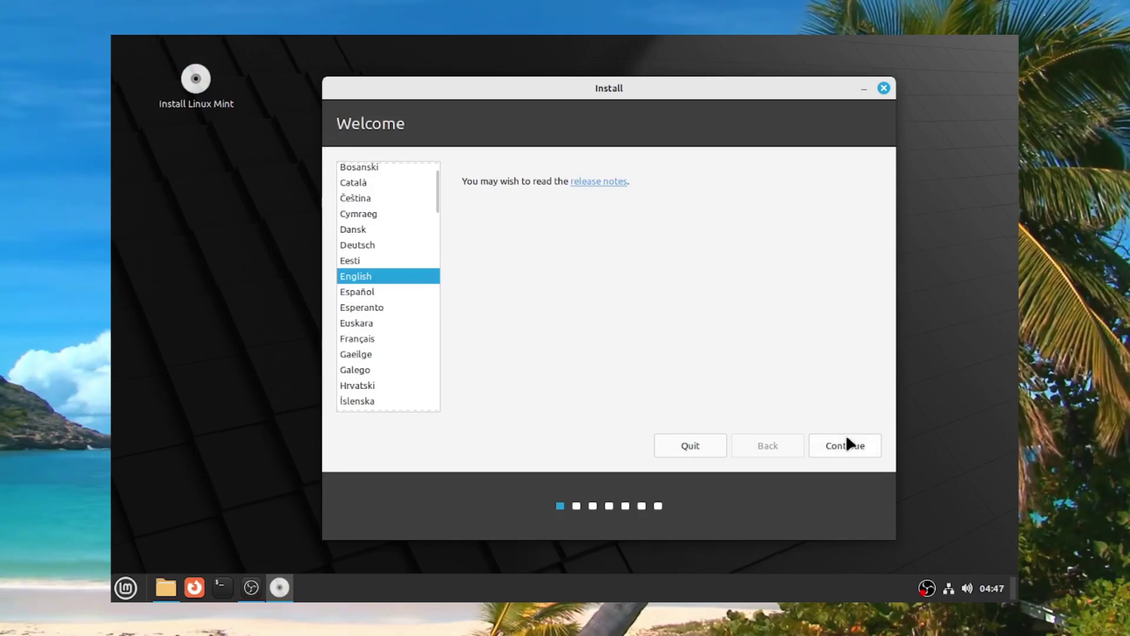
{"action": "left_click", "coordinate": [848, 449]}
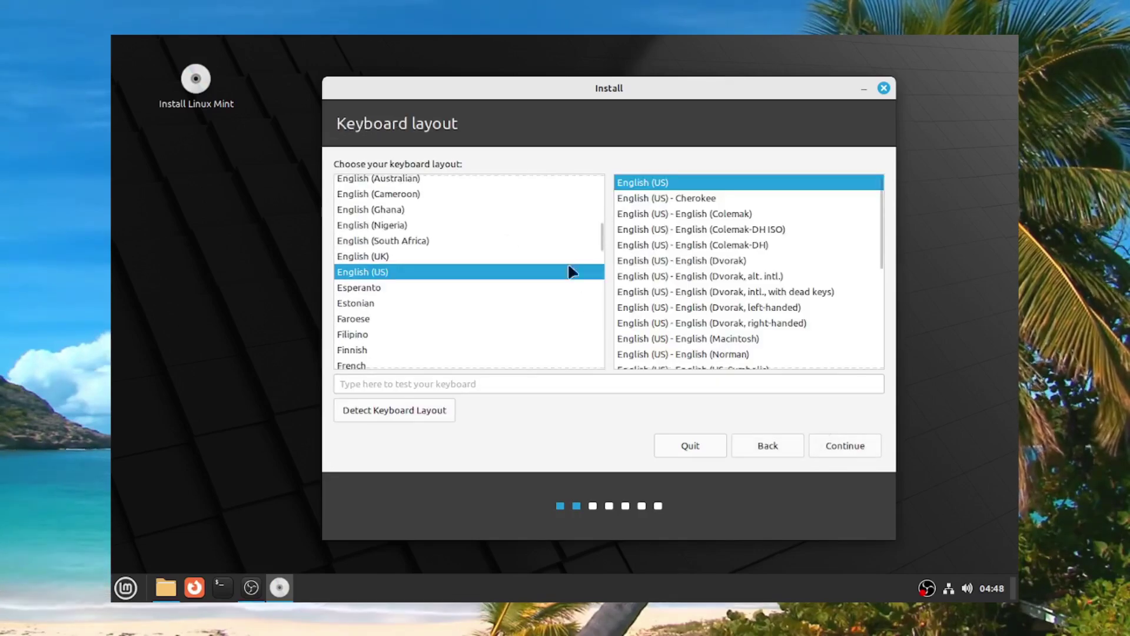
Test typing in the keyboard box and accept the English (US) keyboard layout.
{"action": "left_click", "coordinate": [486, 383]}
{"action": "type", "text": "hj"}
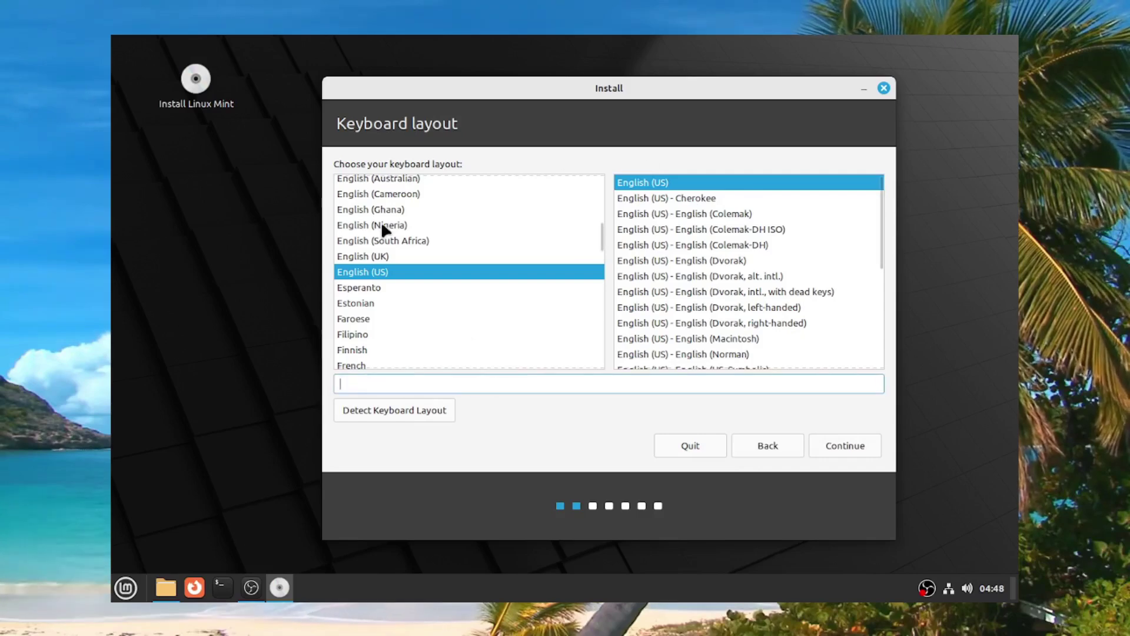
{"action": "type", "text": "gjhk"}
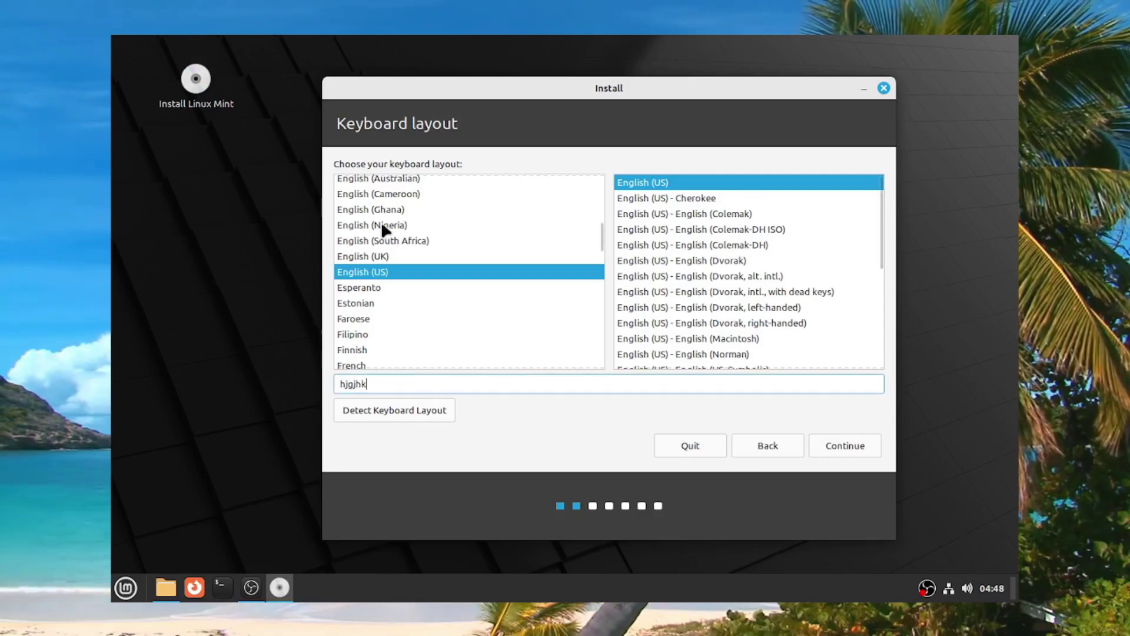
{"action": "left_click", "coordinate": [841, 446]}
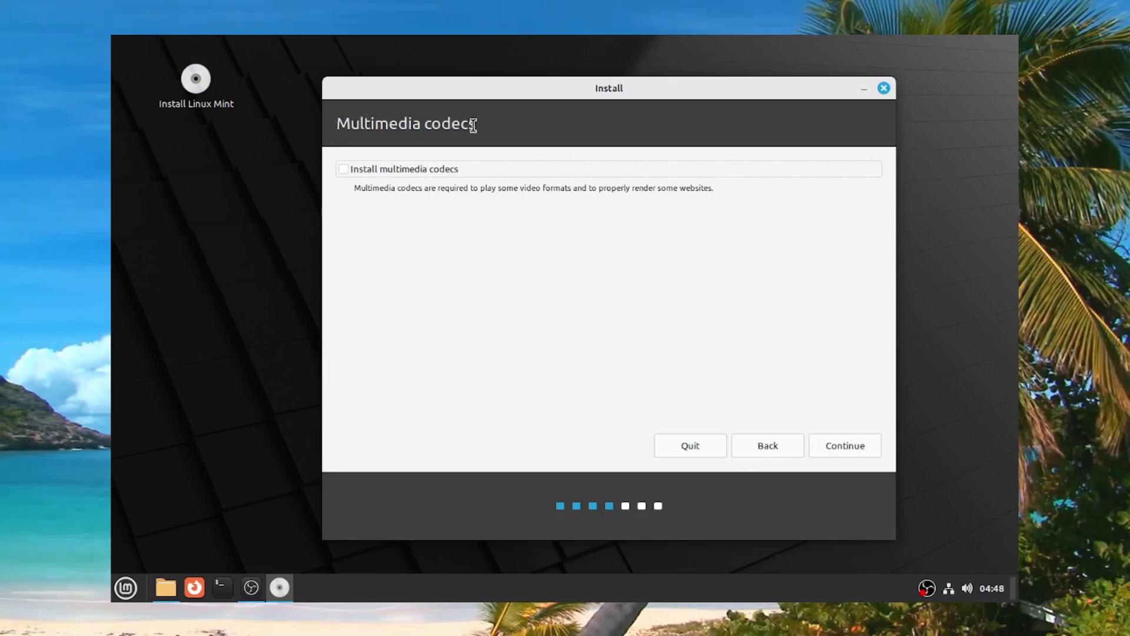
Continue past Multimedia codecs, leaving Install multimedia codecs unchecked.
{"action": "left_click_drag", "start_coordinate": [473, 125], "coordinate": [340, 122]}
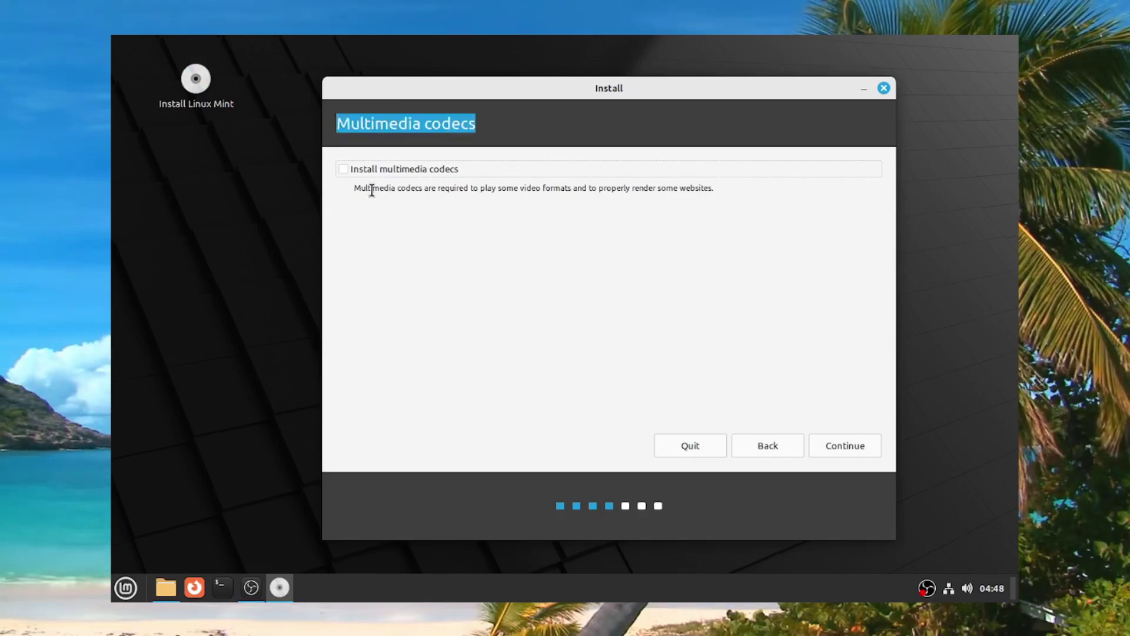
{"action": "left_click_drag", "start_coordinate": [354, 188], "coordinate": [653, 191]}
{"action": "left_click", "coordinate": [687, 186]}
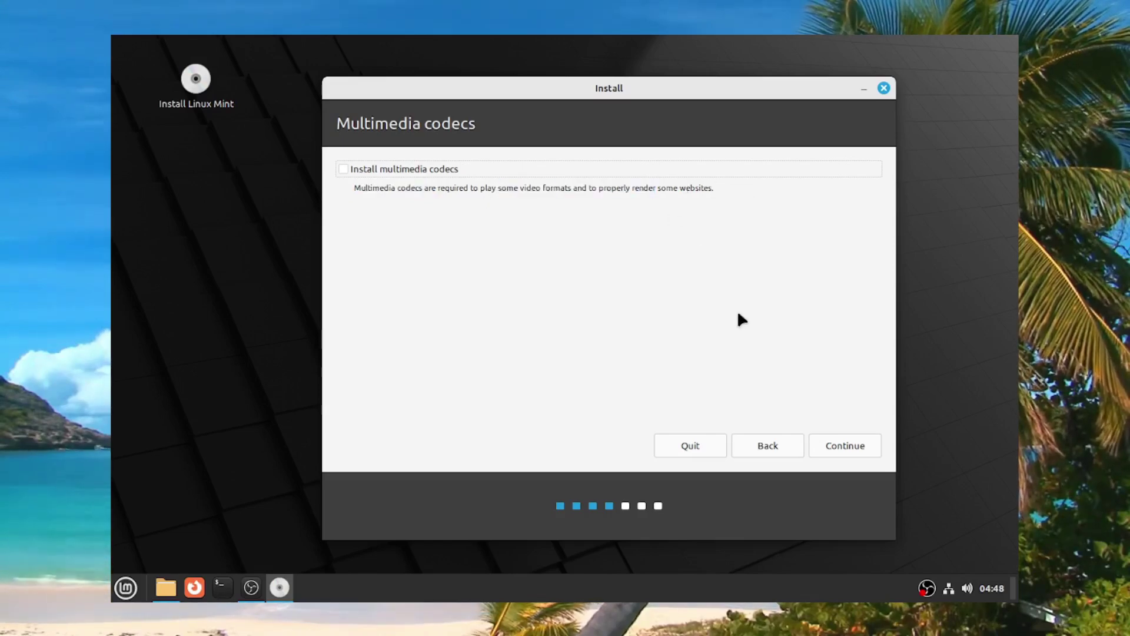
{"action": "left_click", "coordinate": [828, 440]}
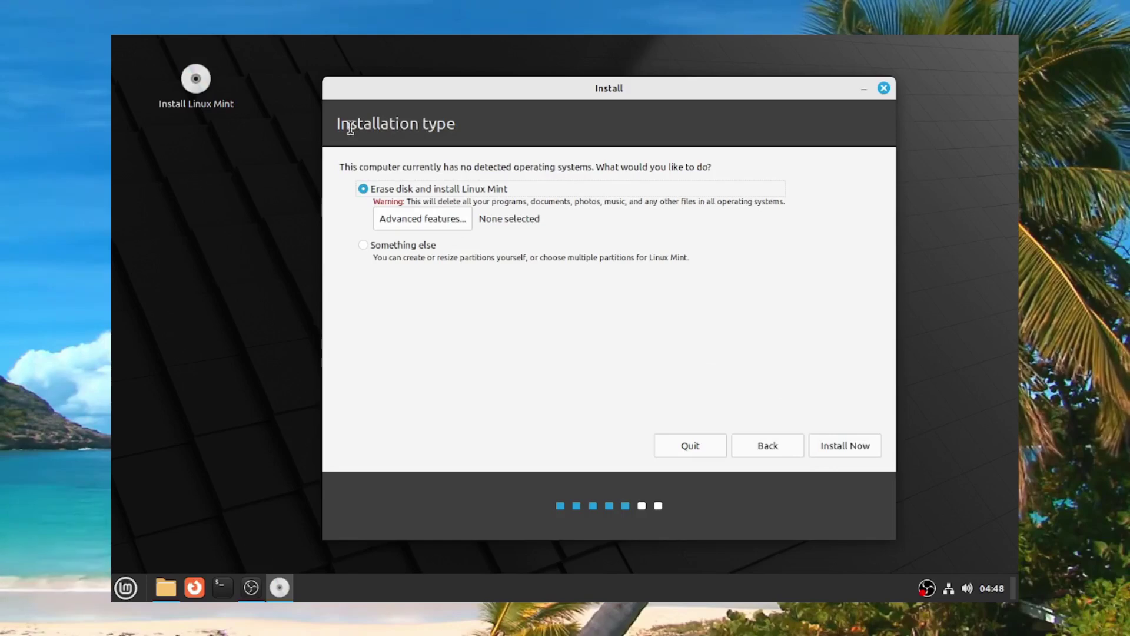
{"action": "left_click_drag", "start_coordinate": [373, 128], "coordinate": [456, 126]}
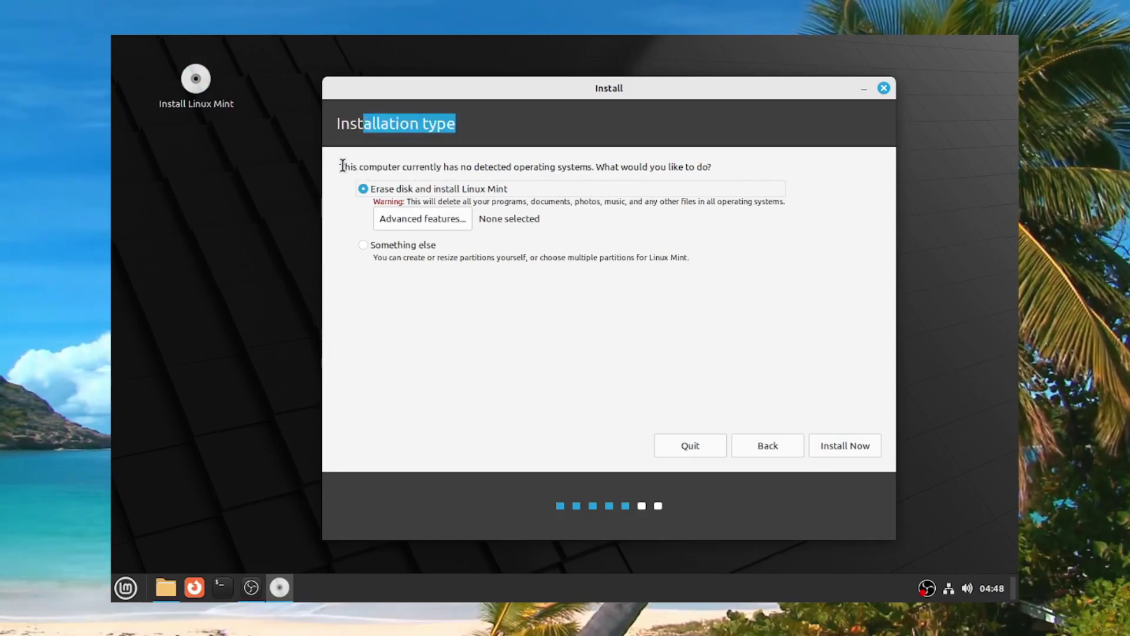
{"action": "left_click_drag", "start_coordinate": [342, 165], "coordinate": [753, 170]}
{"action": "left_click", "coordinate": [762, 170]}
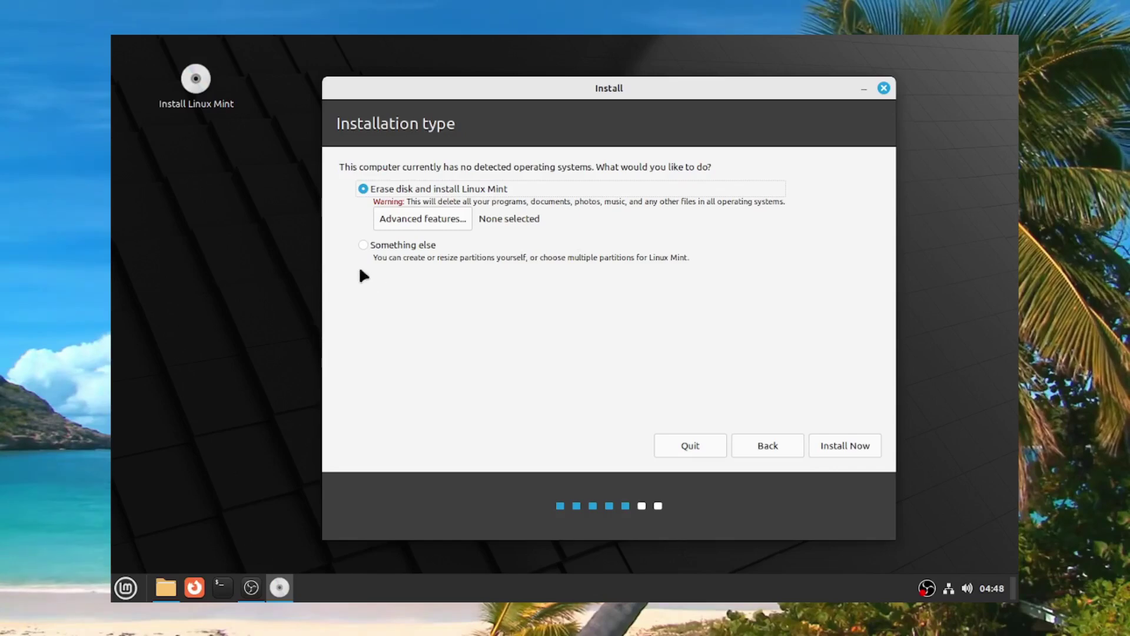
{"action": "left_click_drag", "start_coordinate": [403, 257], "coordinate": [680, 258]}
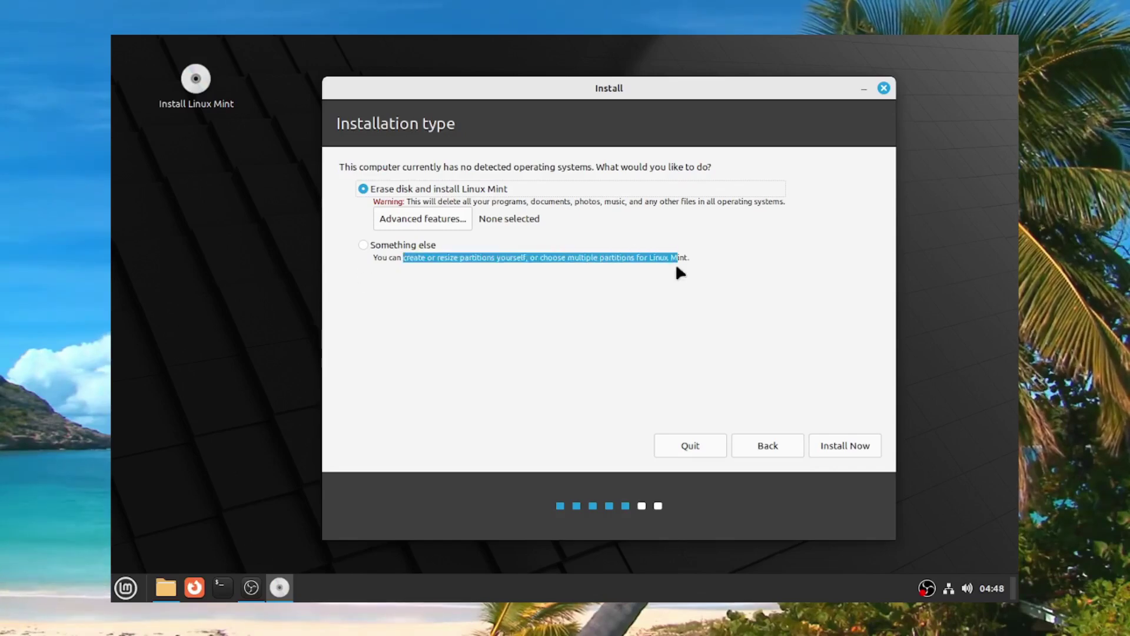
{"action": "left_click", "coordinate": [426, 257]}
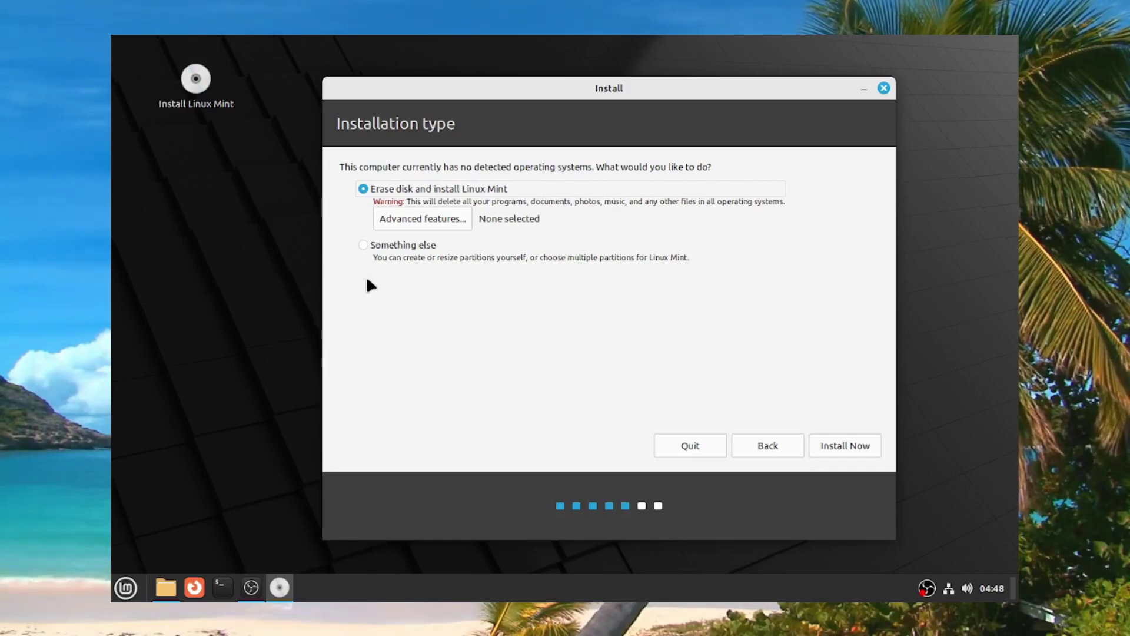
{"action": "mouse_move", "coordinate": [377, 257]}
{"action": "left_mouse_down"}
{"action": "mouse_move", "coordinate": [693, 257]}
{"action": "mouse_move", "coordinate": [389, 266]}
{"action": "left_mouse_up"}
{"action": "left_click", "coordinate": [698, 253]}
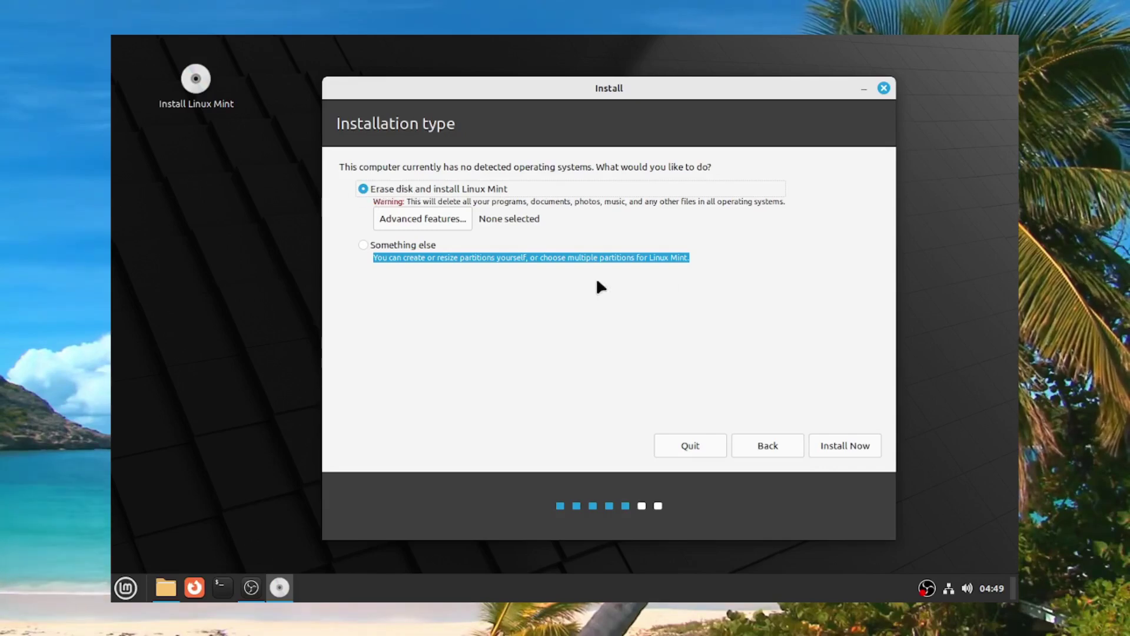
Start installing onto the erased disk and review the partitions listed for formatting.
{"action": "left_click", "coordinate": [846, 449]}
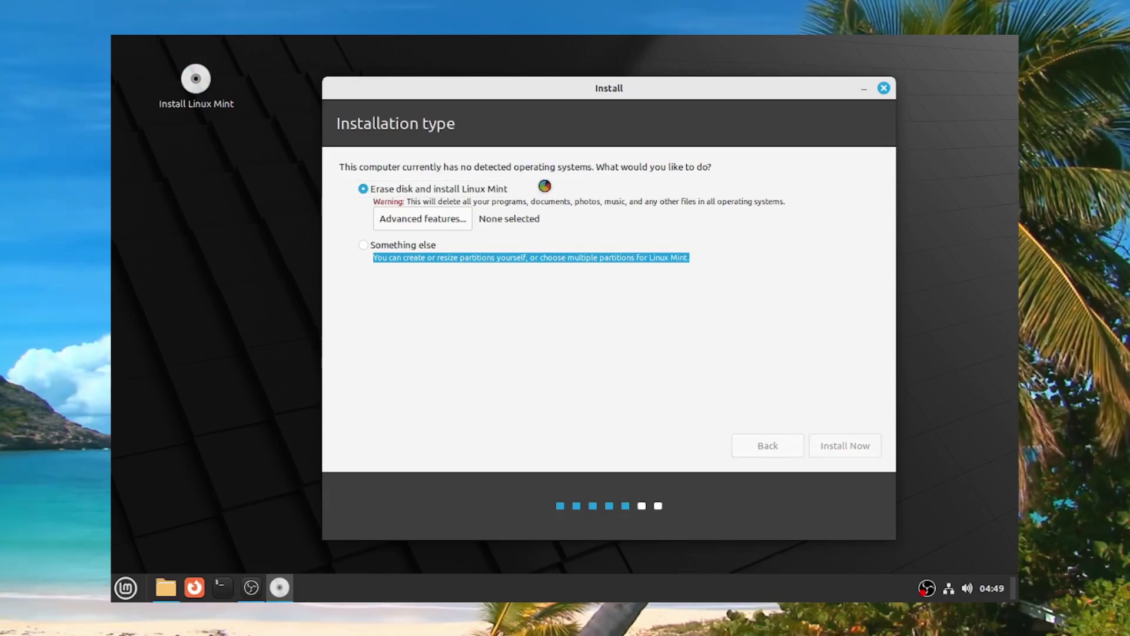
{"action": "left_click_drag", "start_coordinate": [589, 342], "coordinate": [396, 342]}
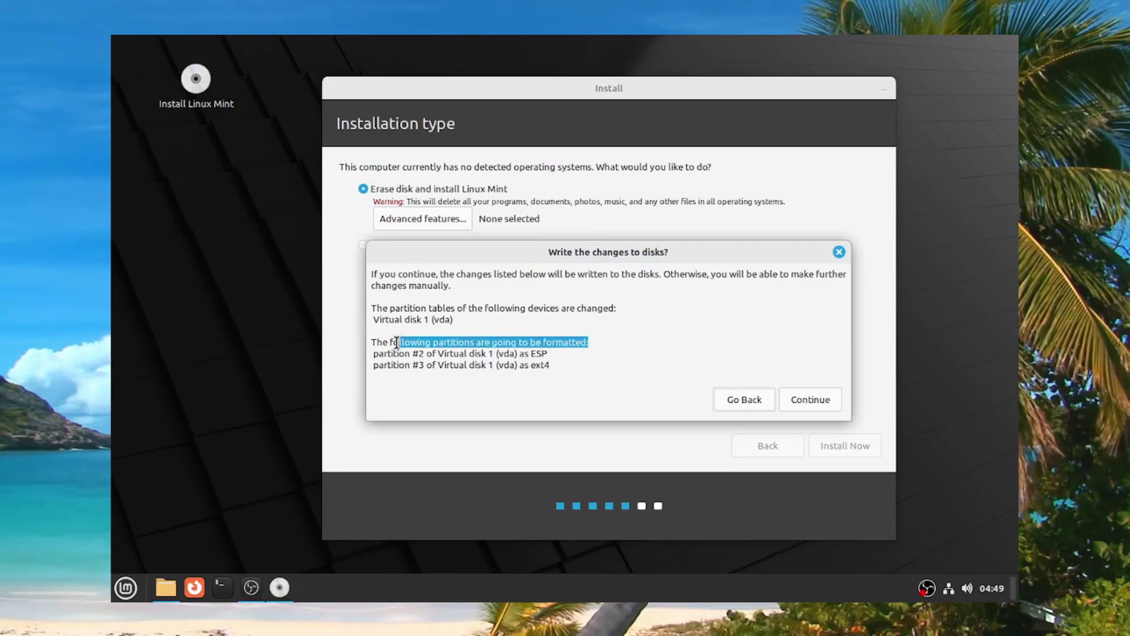
{"action": "left_click", "coordinate": [560, 352]}
{"action": "left_click_drag", "start_coordinate": [554, 353], "coordinate": [395, 353]}
{"action": "left_click", "coordinate": [565, 355]}
{"action": "left_click_drag", "start_coordinate": [576, 364], "coordinate": [431, 354]}
{"action": "left_click", "coordinate": [433, 354]}
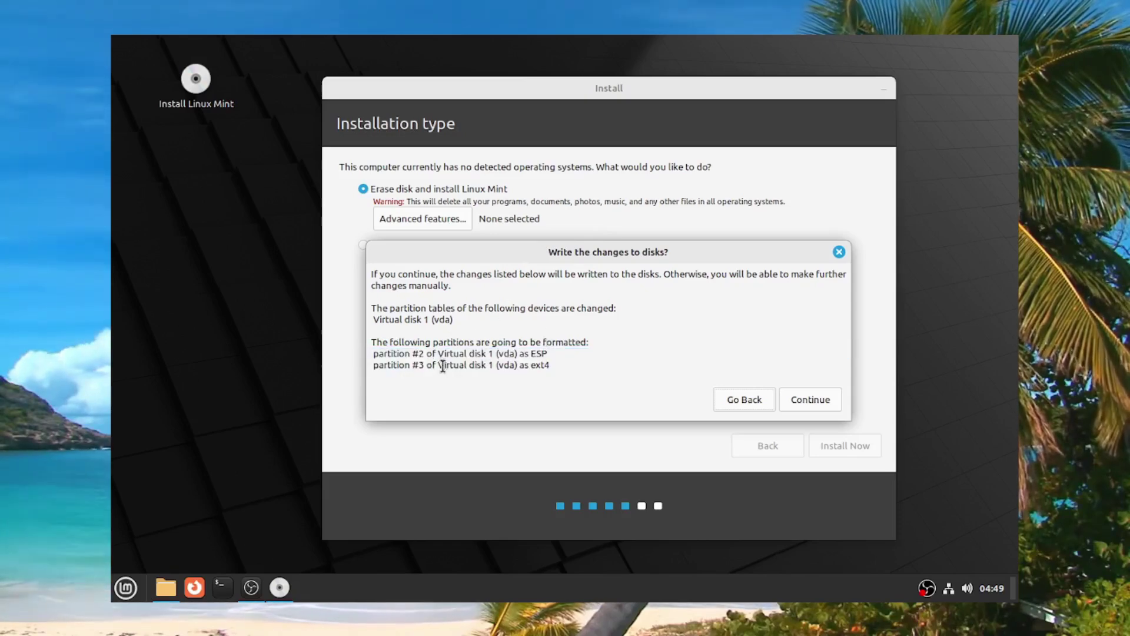
{"action": "left_click_drag", "start_coordinate": [405, 365], "coordinate": [383, 354]}
{"action": "left_click", "coordinate": [377, 355]}
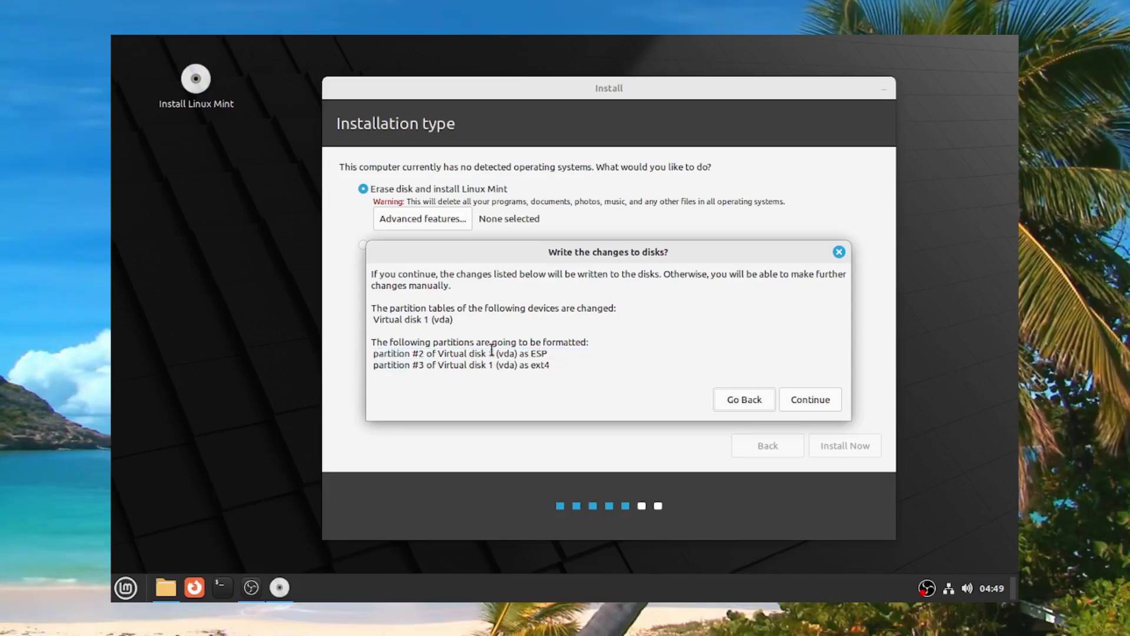
{"action": "left_click_drag", "start_coordinate": [569, 364], "coordinate": [361, 351]}
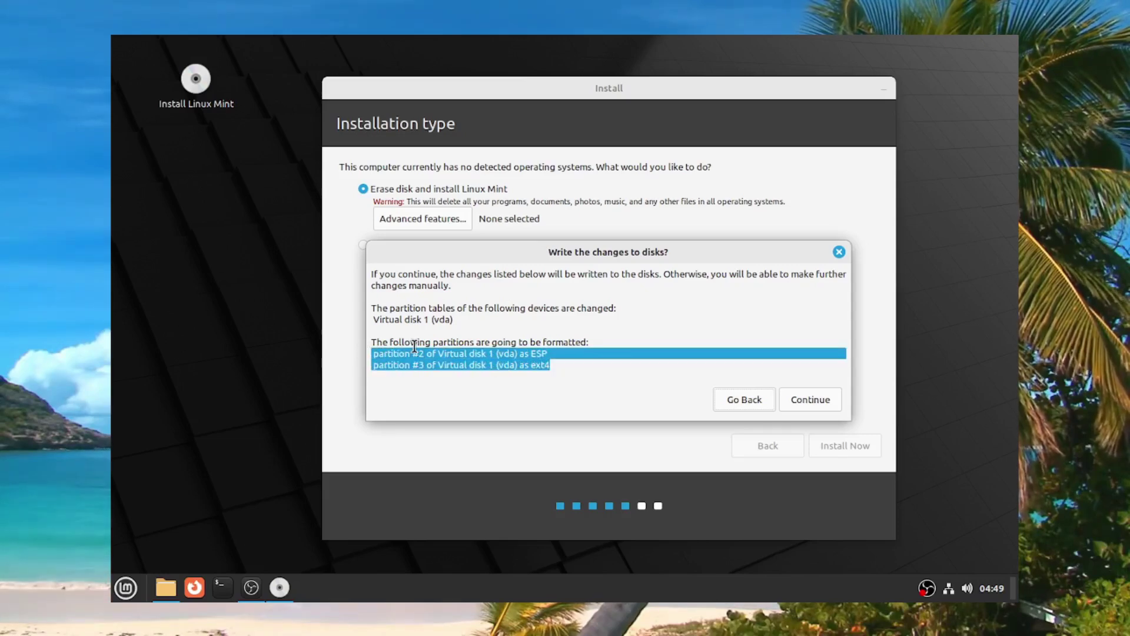
{"action": "left_click", "coordinate": [564, 357]}
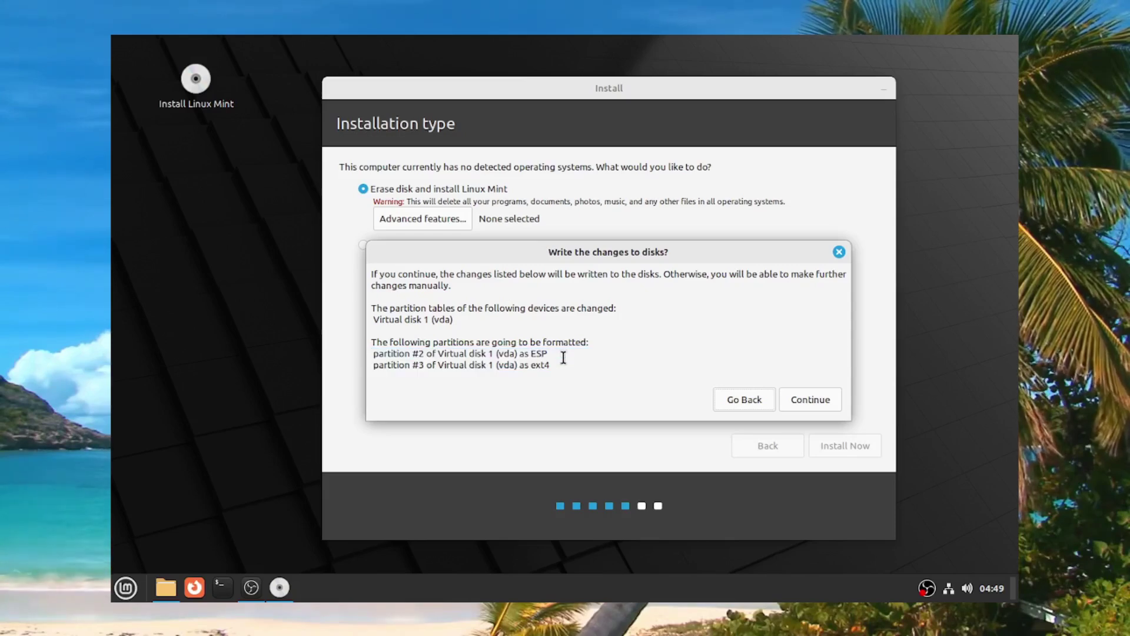
Check the ESP and ext4 partition lines, then confirm writing the changes to disk.
{"action": "triple_click", "coordinate": [564, 358]}
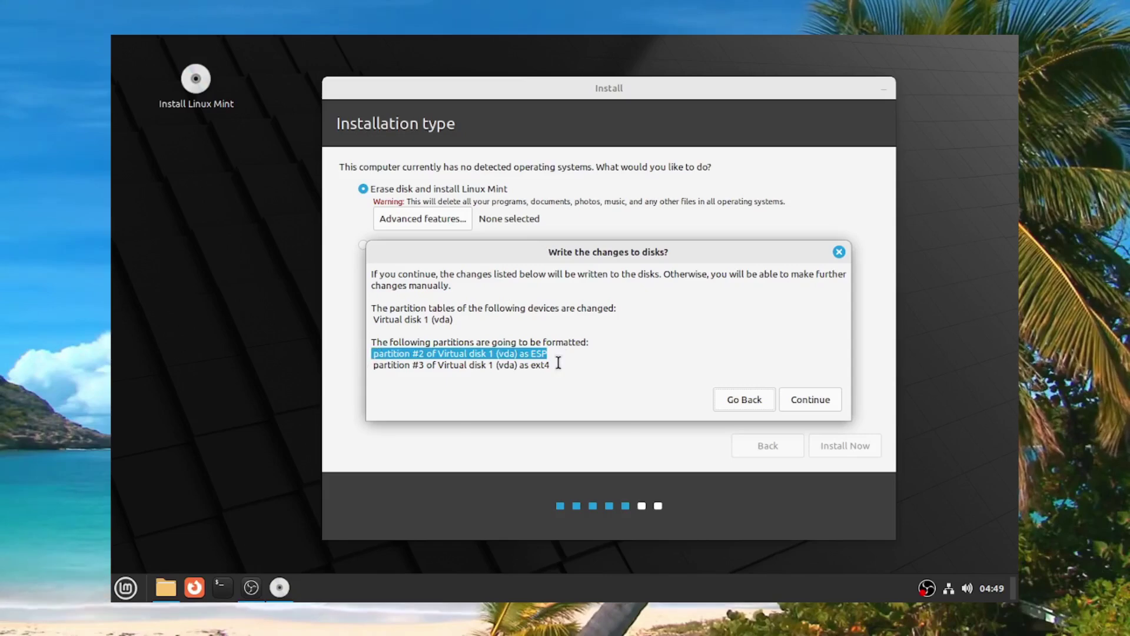
{"action": "left_click_drag", "start_coordinate": [558, 360], "coordinate": [434, 353]}
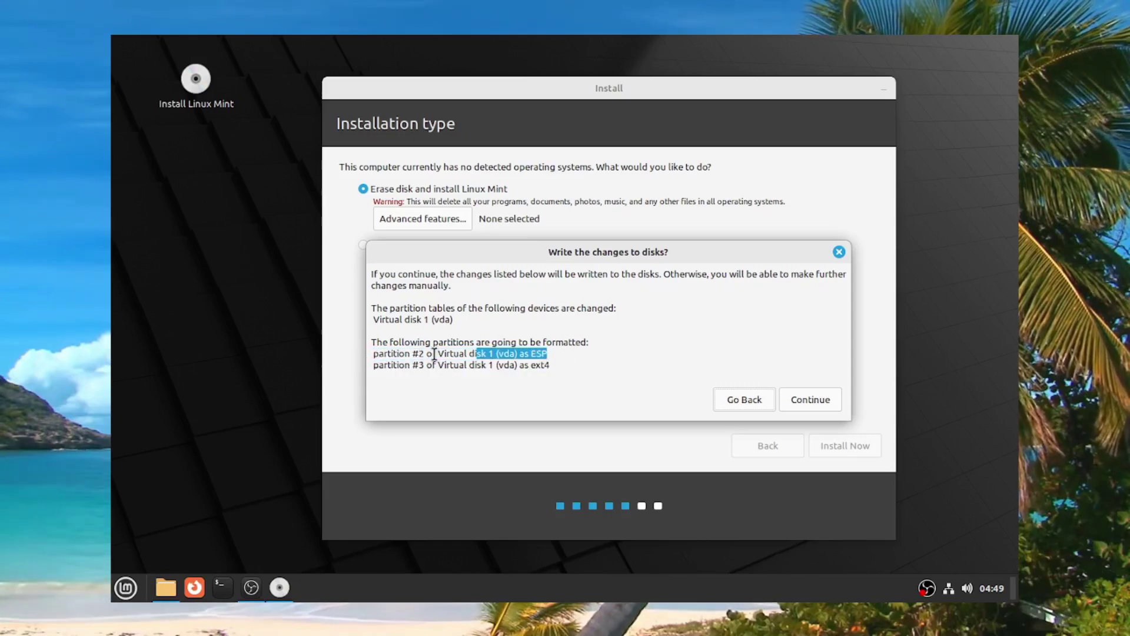
{"action": "left_click", "coordinate": [435, 354]}
{"action": "left_click_drag", "start_coordinate": [558, 353], "coordinate": [369, 354]}
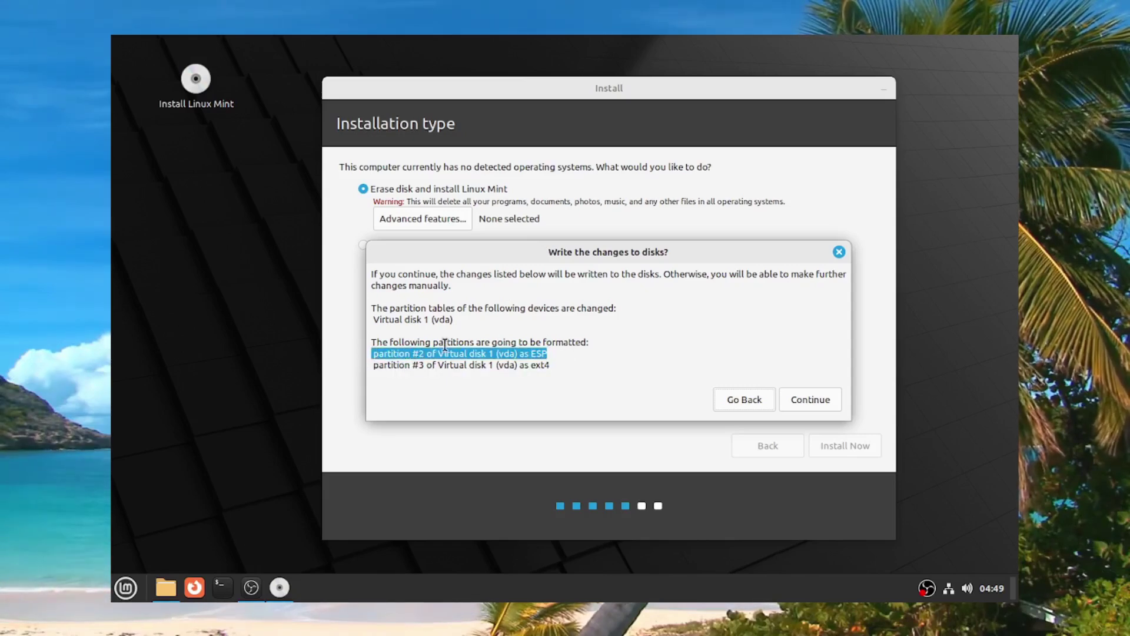
{"action": "left_click_drag", "start_coordinate": [541, 353], "coordinate": [373, 341]}
{"action": "left_click", "coordinate": [460, 352]}
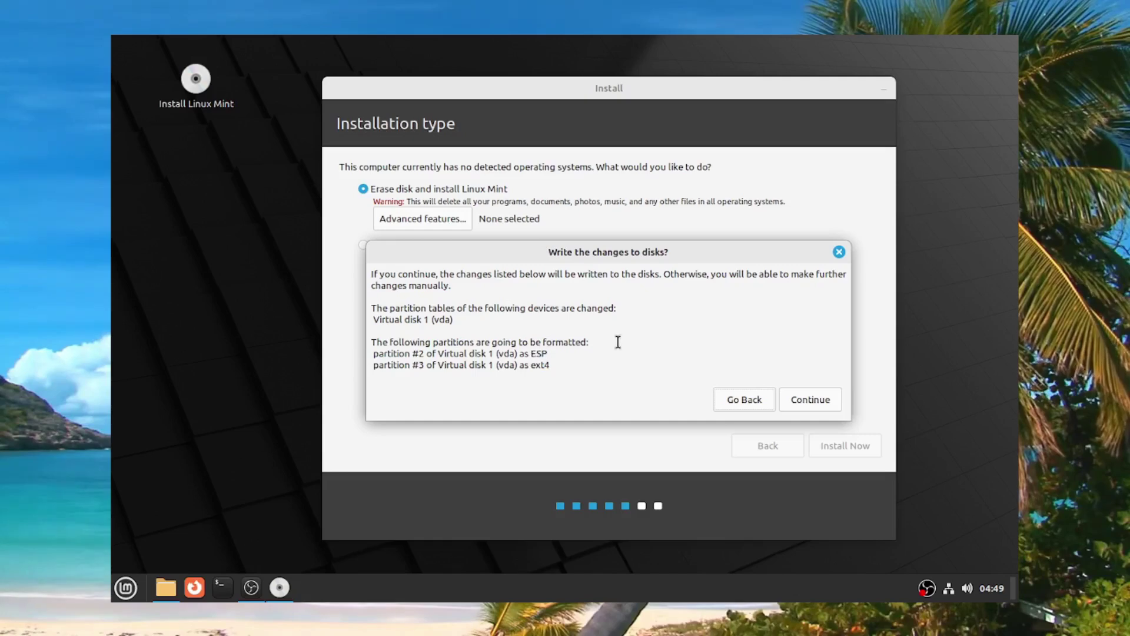
{"action": "left_click_drag", "start_coordinate": [512, 355], "coordinate": [360, 335]}
{"action": "left_click", "coordinate": [560, 363]}
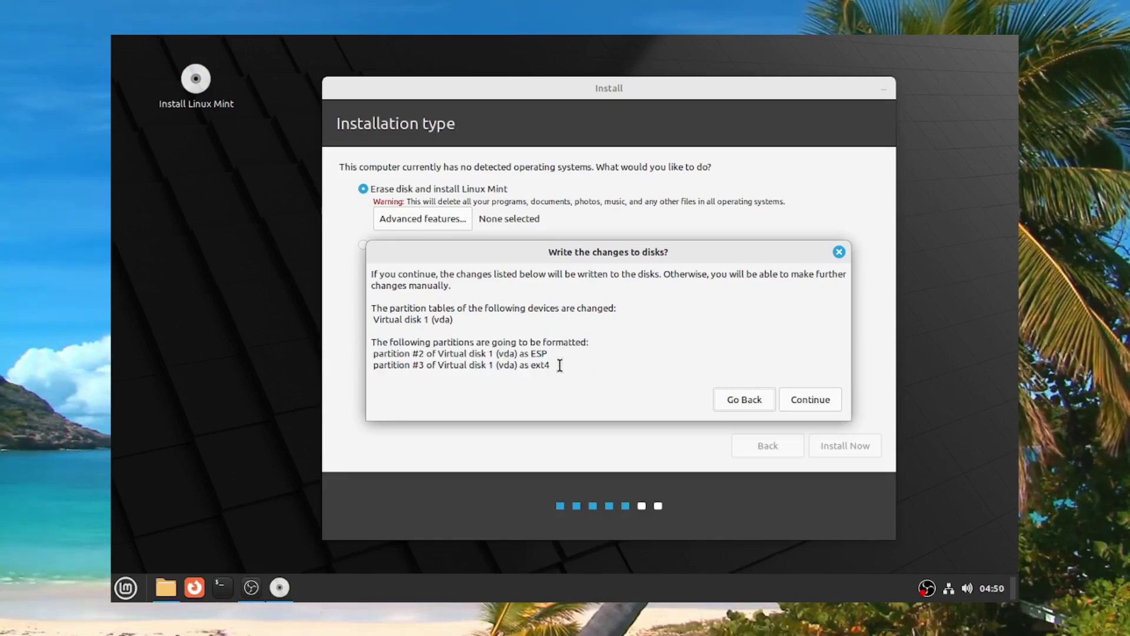
{"action": "left_click_drag", "start_coordinate": [559, 363], "coordinate": [383, 342]}
{"action": "left_click", "coordinate": [537, 365]}
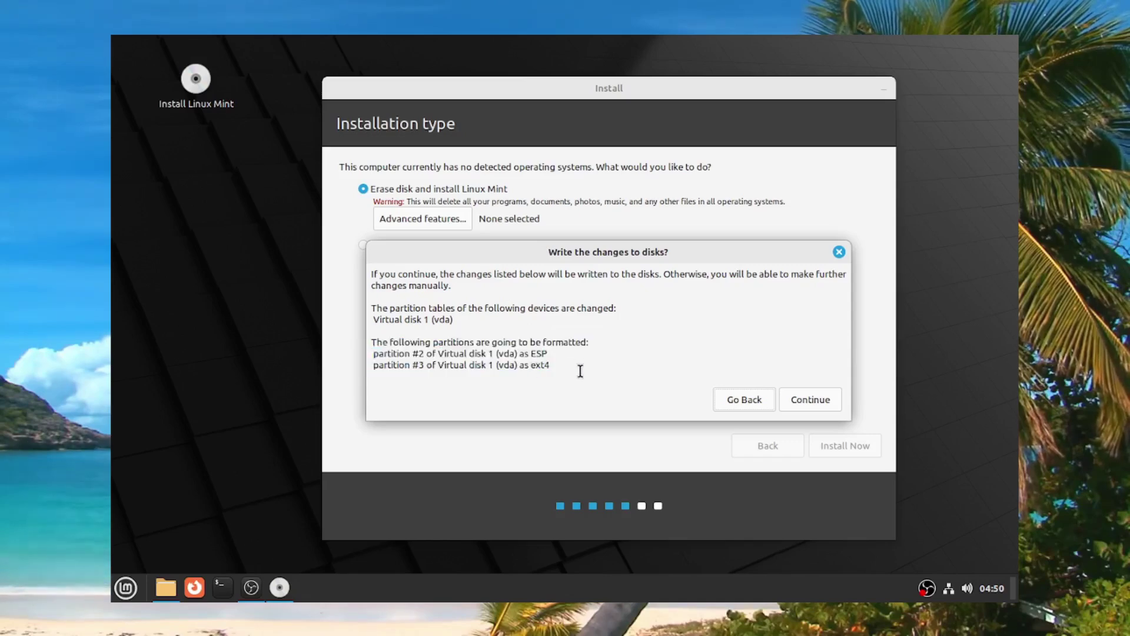
{"action": "left_click_drag", "start_coordinate": [580, 371], "coordinate": [673, 356]}
{"action": "left_click", "coordinate": [804, 397]}
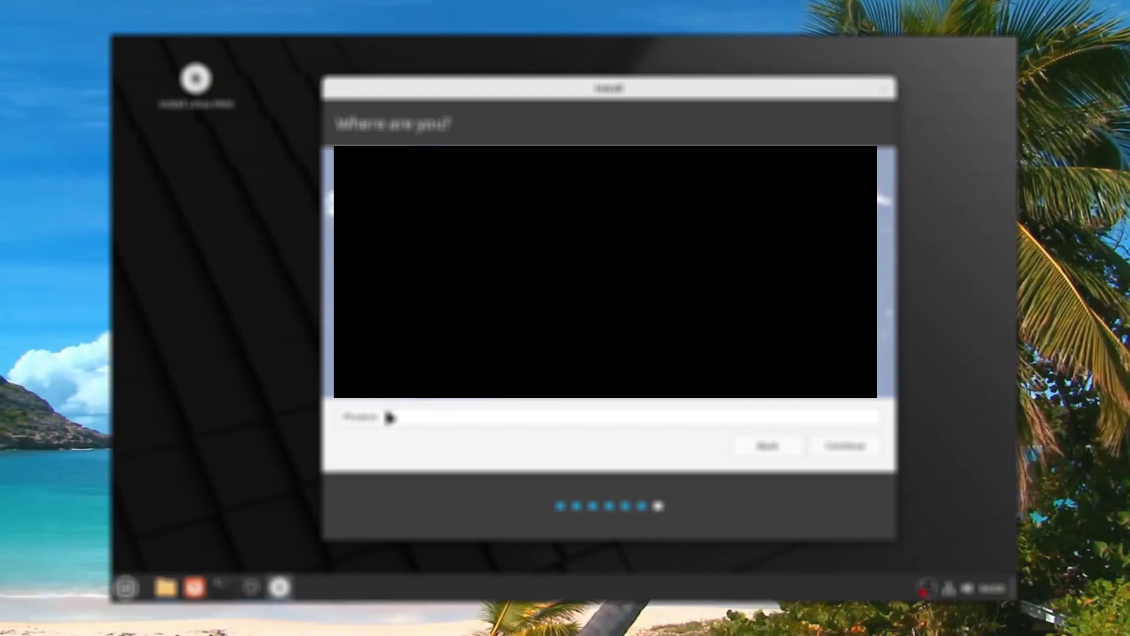
Accept the suggested time zone on the Where are you? page.
{"action": "left_click_drag", "start_coordinate": [832, 411], "coordinate": [339, 415]}
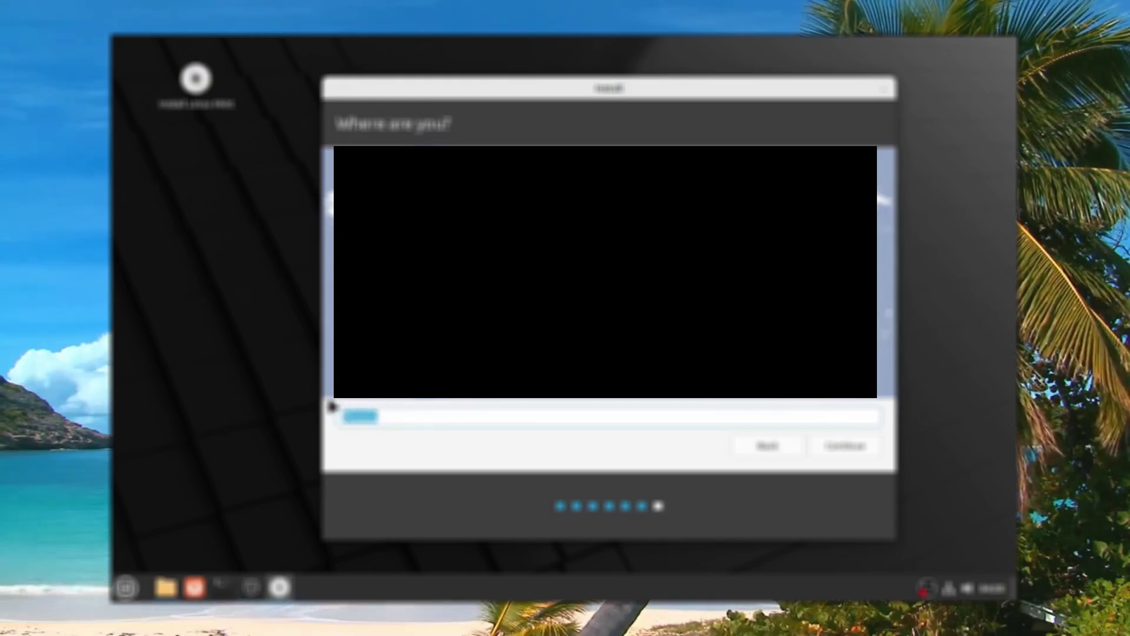
{"action": "left_click", "coordinate": [847, 447]}
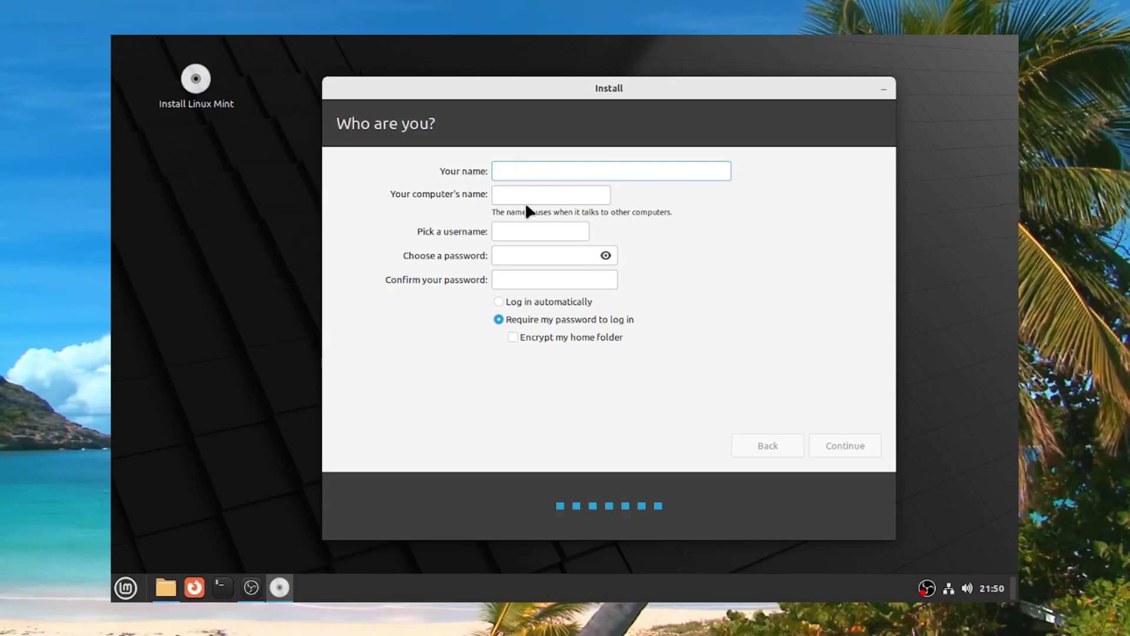
Enter the user's name in Your name and check the auto-filled computer name.
{"action": "type", "text": "l"}
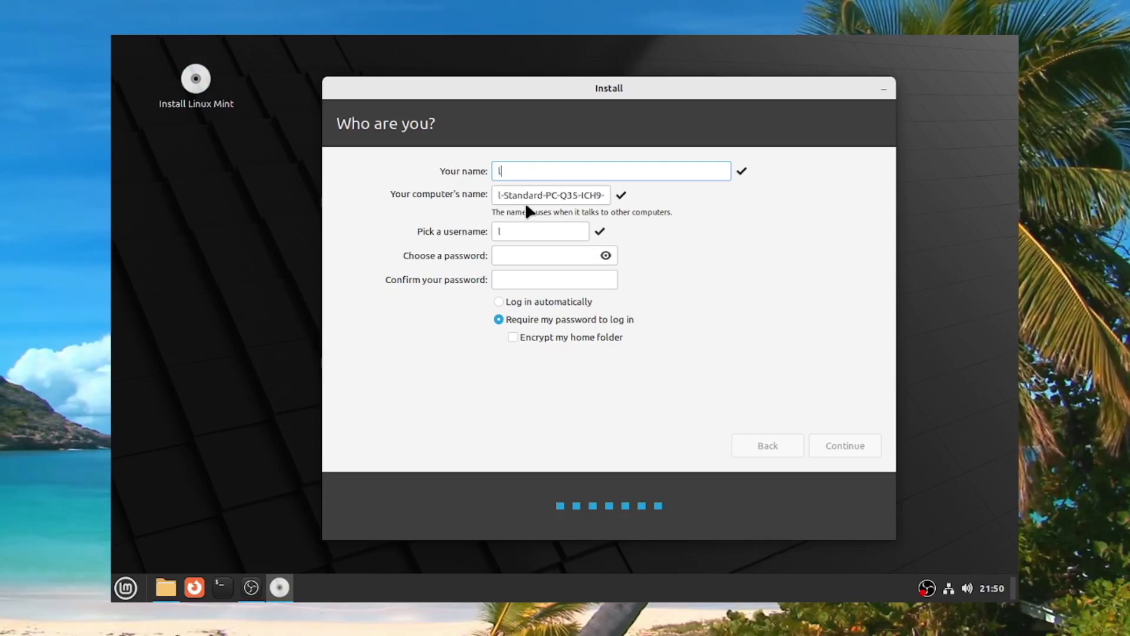
{"action": "type", "text": "earnix"}
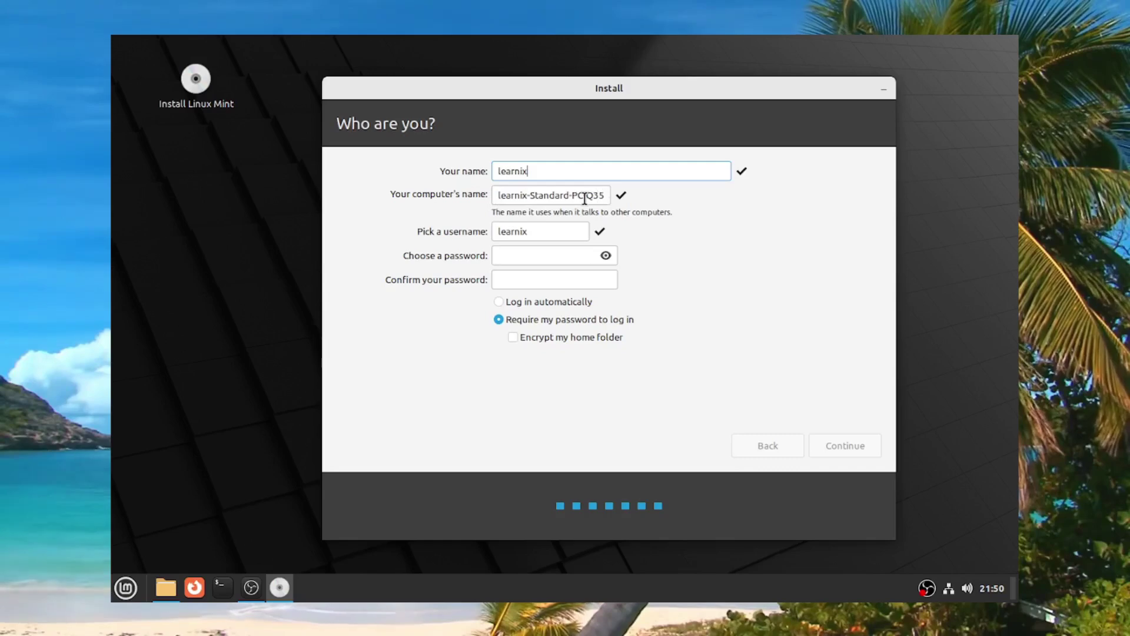
{"action": "left_click_drag", "start_coordinate": [585, 199], "coordinate": [610, 201]}
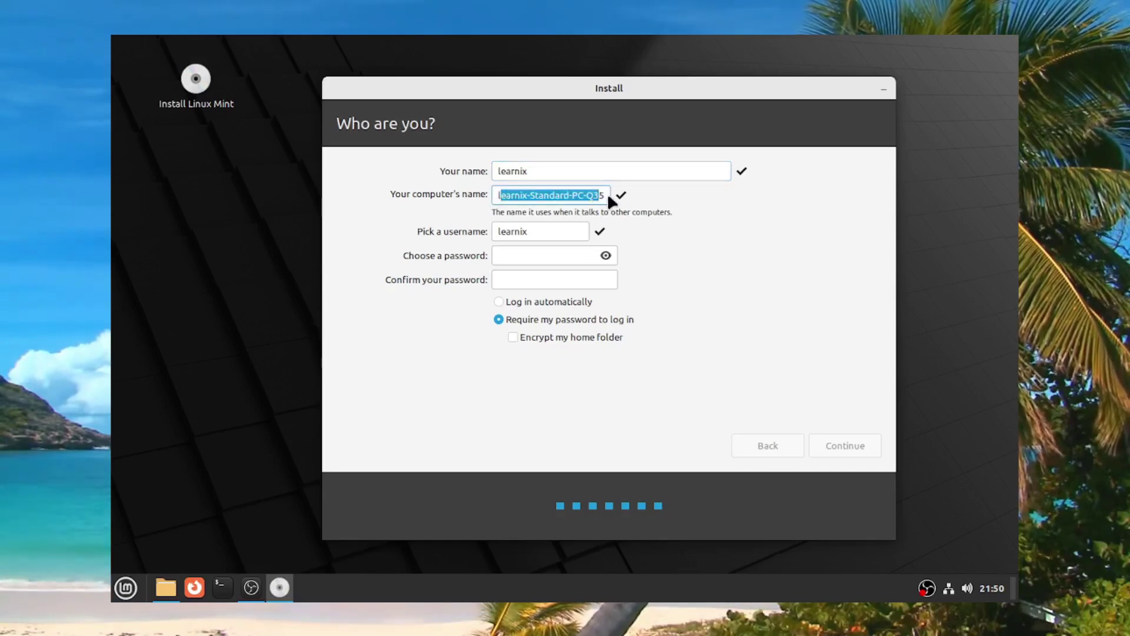
{"action": "left_click", "coordinate": [588, 195]}
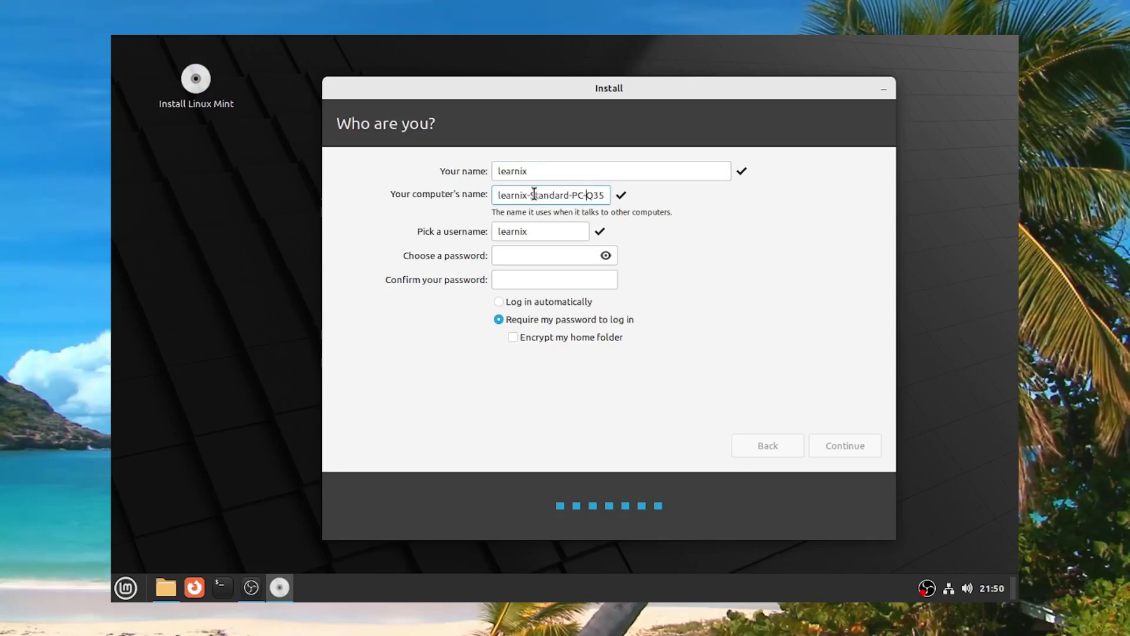
{"action": "left_click_drag", "start_coordinate": [528, 194], "coordinate": [606, 196]}
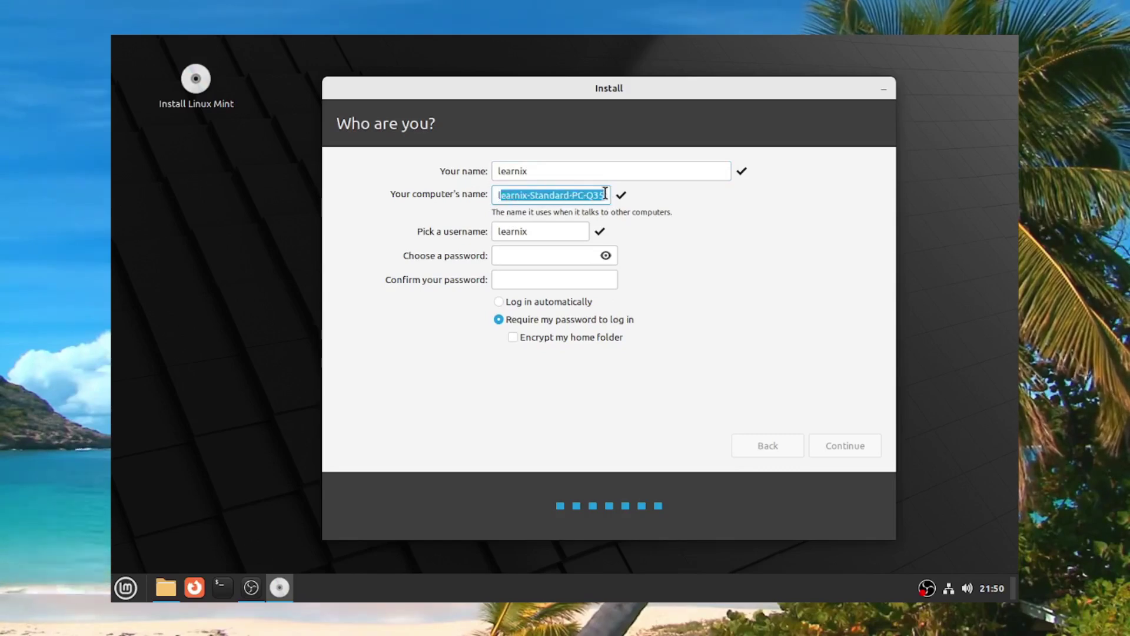
{"action": "left_click", "coordinate": [536, 199]}
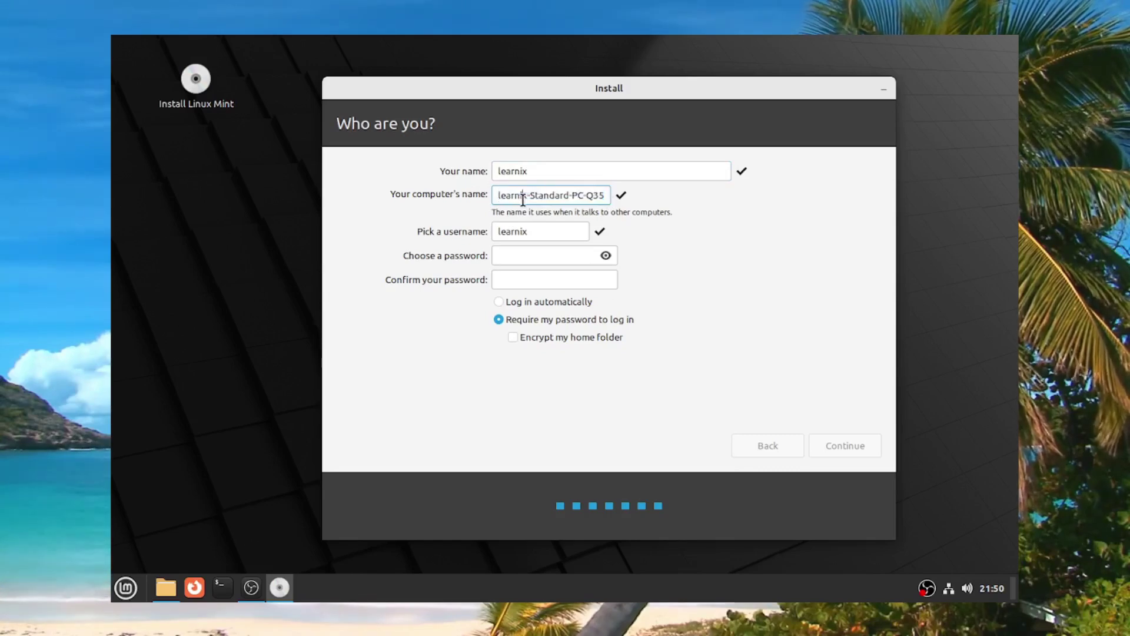
Inspect the automatically generated username field.
{"action": "left_click", "coordinate": [535, 230]}
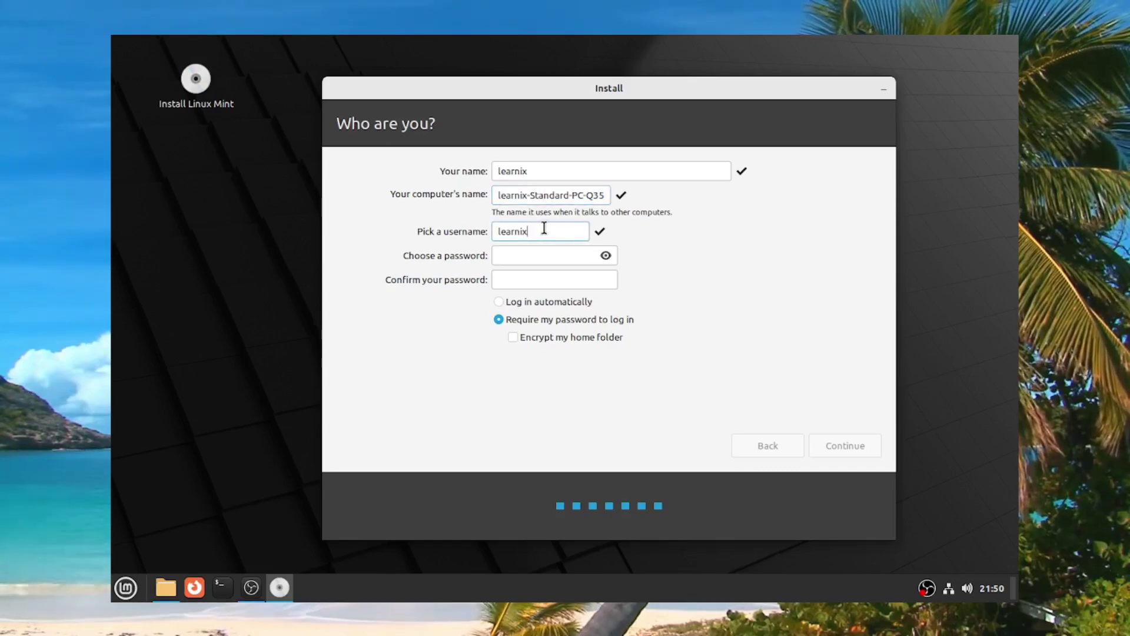
{"action": "double_click", "coordinate": [535, 231]}
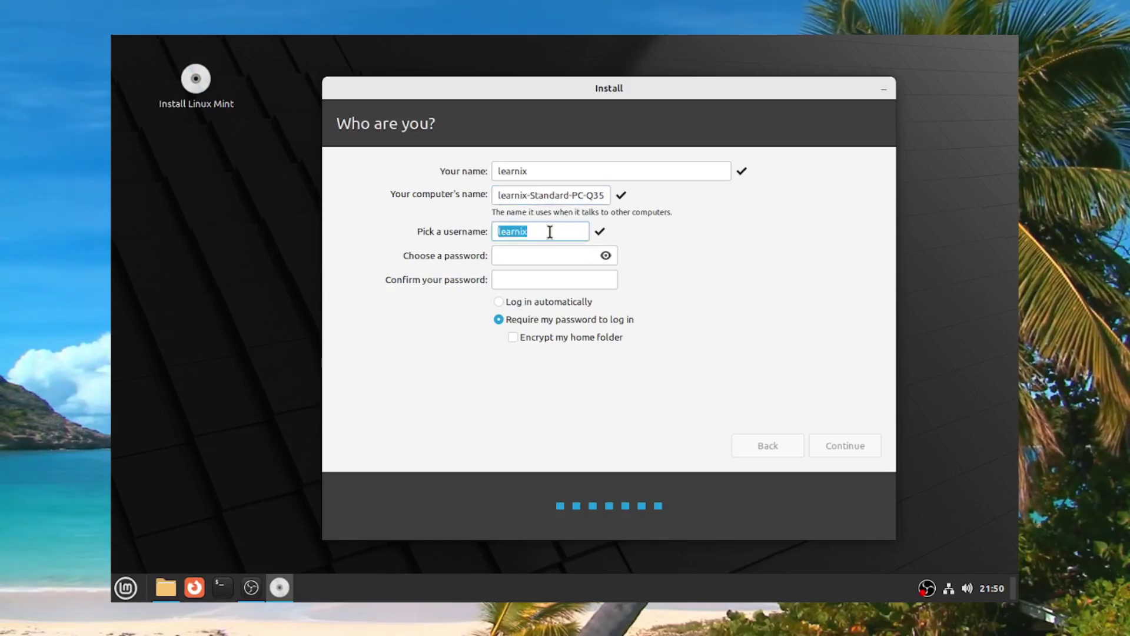
{"action": "left_click", "coordinate": [549, 231]}
{"action": "double_click", "coordinate": [529, 230]}
{"action": "left_click", "coordinate": [549, 232]}
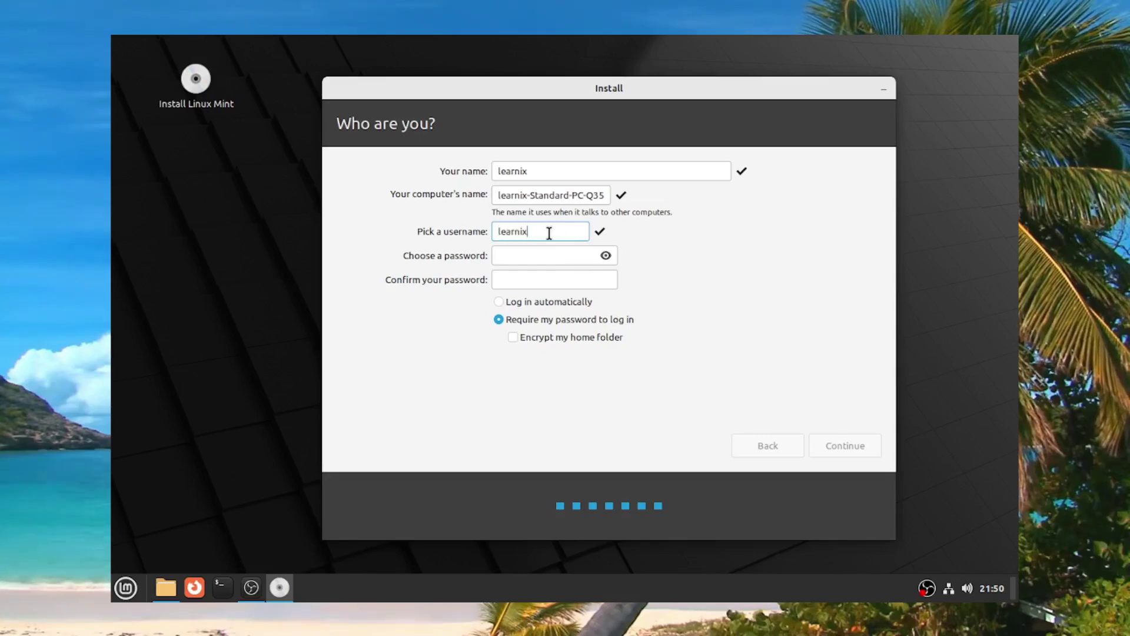
{"action": "left_click", "coordinate": [545, 234]}
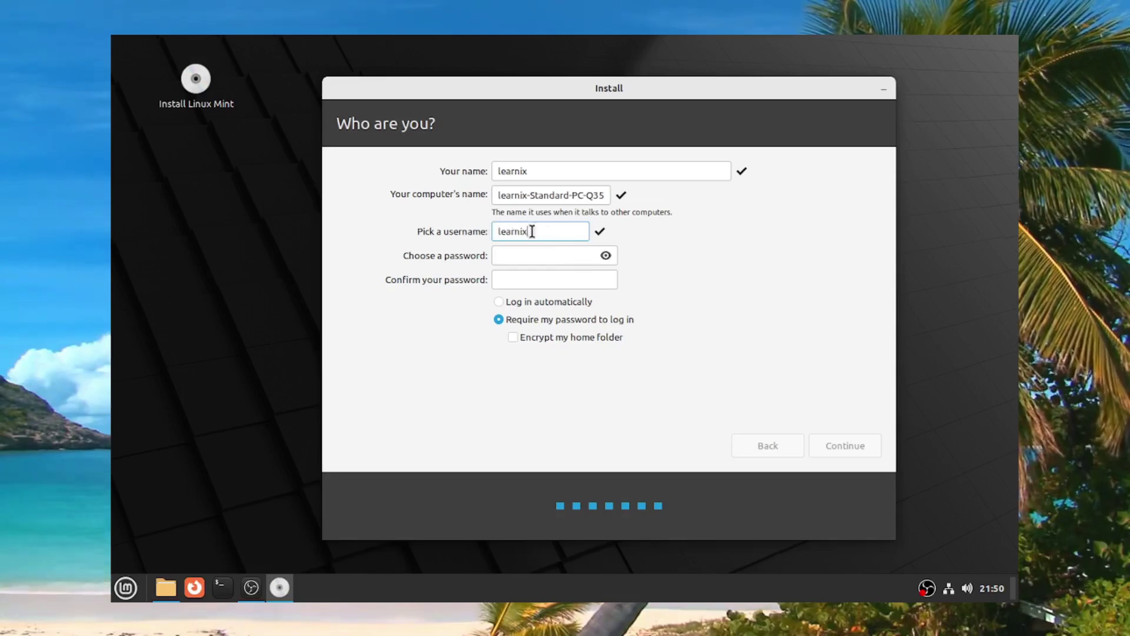
{"action": "double_click", "coordinate": [537, 230]}
{"action": "left_click", "coordinate": [541, 232]}
{"action": "double_click", "coordinate": [538, 231]}
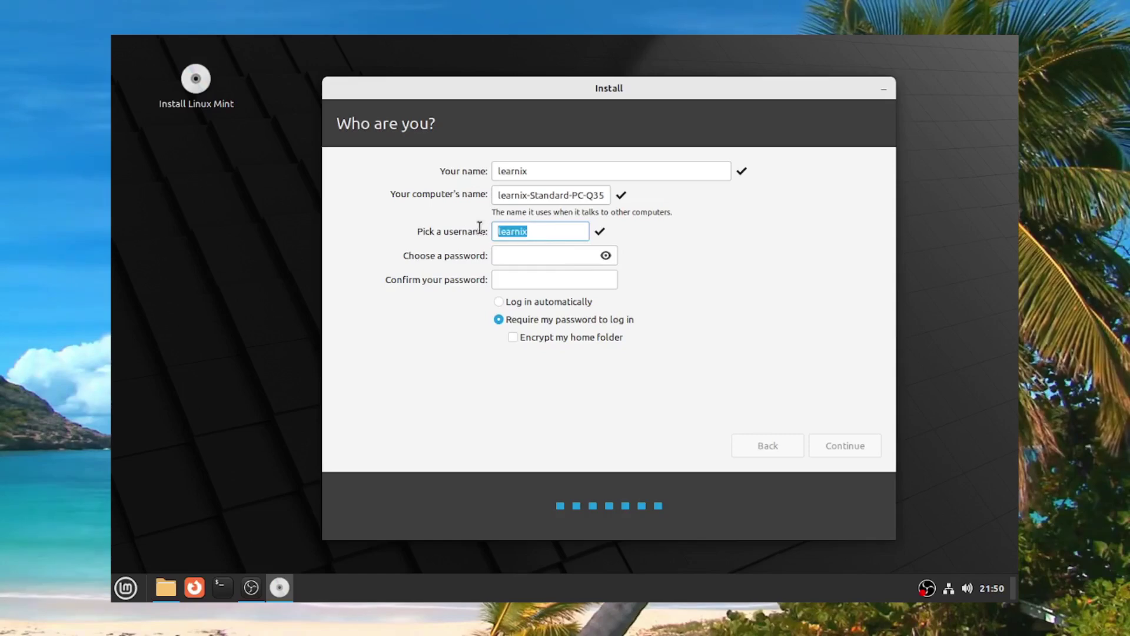
{"action": "left_click", "coordinate": [535, 231]}
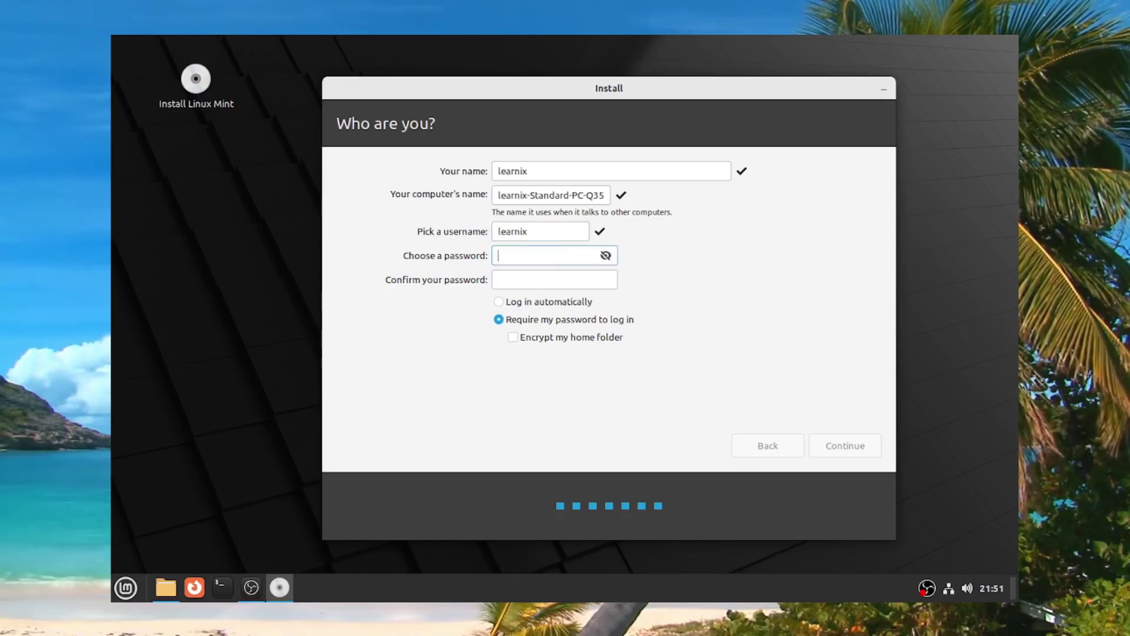
Type the account password in Choose a password and Confirm your password.
{"action": "type", "text": "l"}
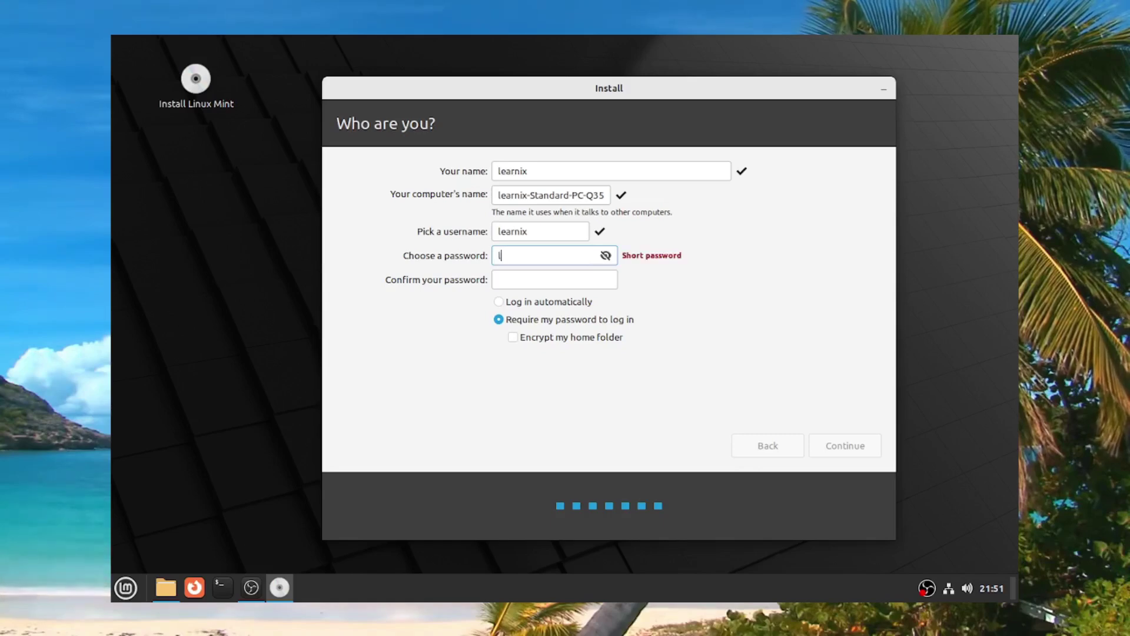
{"action": "left_click", "coordinate": [528, 280]}
{"action": "type", "text": "l"}
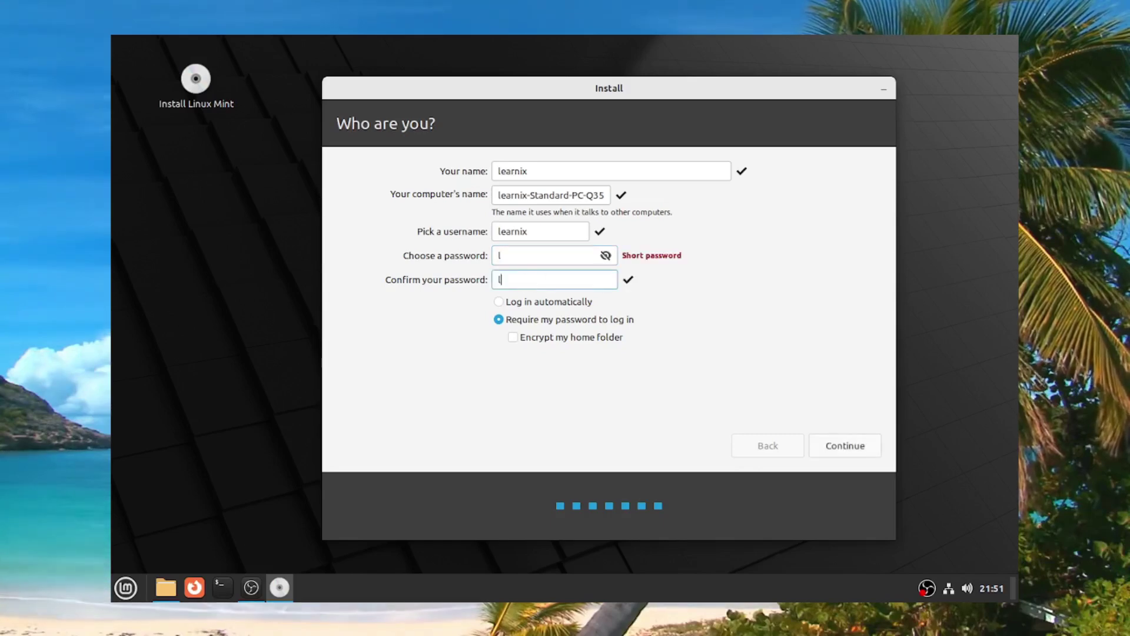
{"action": "left_click", "coordinate": [523, 253]}
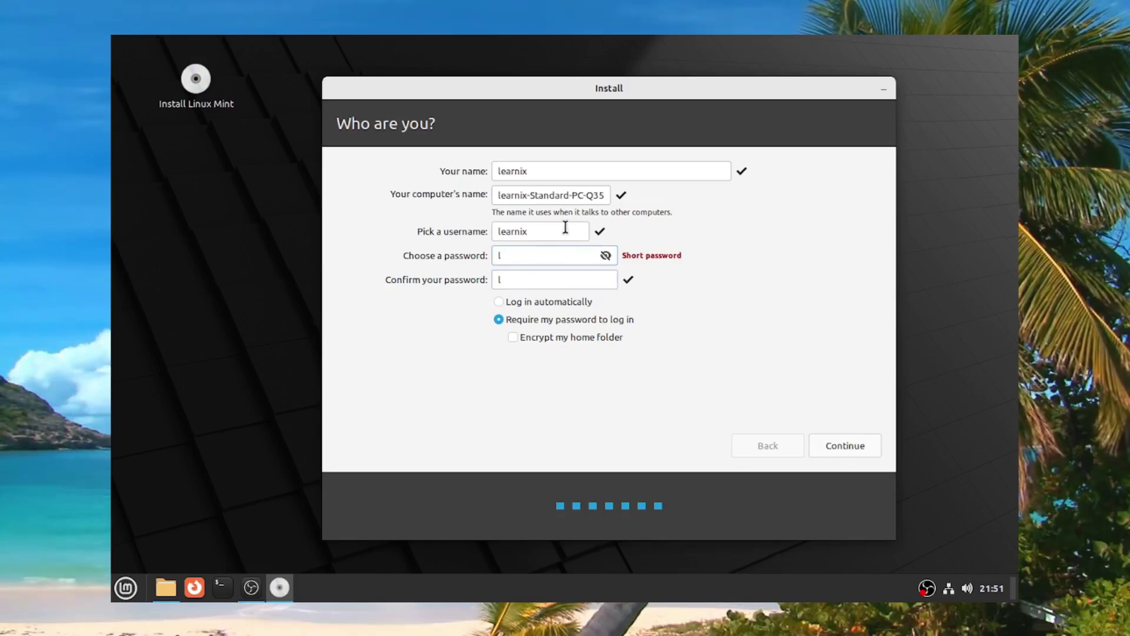
Keep Require my password to log in selected and submit the account details.
{"action": "left_click_drag", "start_coordinate": [592, 97], "coordinate": [601, 68]}
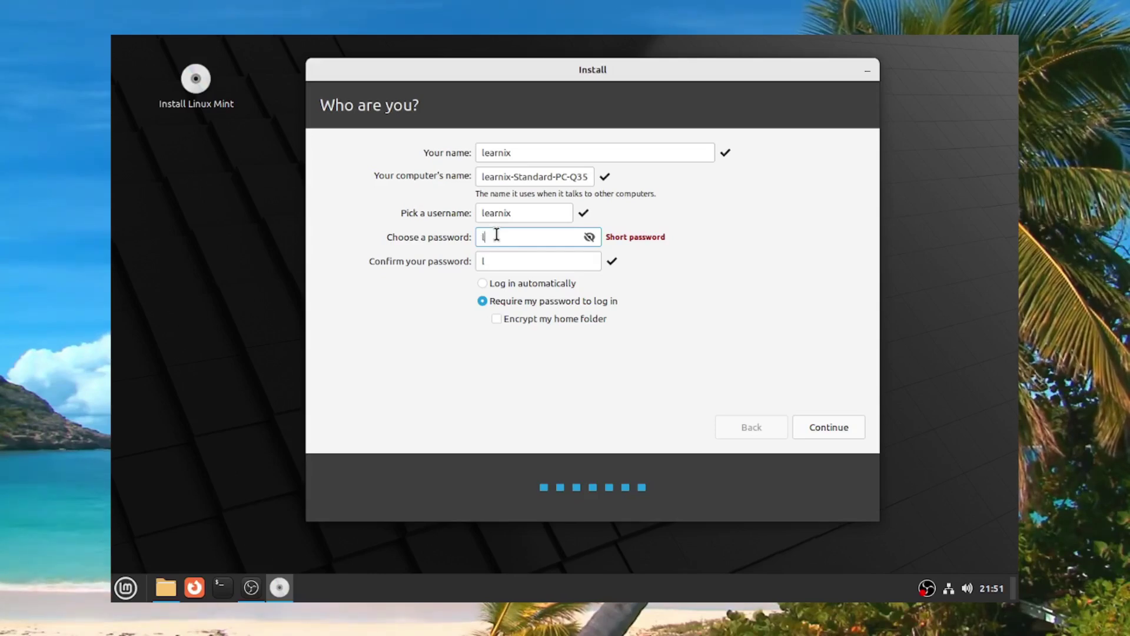
{"action": "mouse_move", "coordinate": [612, 71]}
{"action": "left_mouse_down"}
{"action": "mouse_move", "coordinate": [567, 68]}
{"action": "mouse_move", "coordinate": [618, 73]}
{"action": "left_mouse_up"}
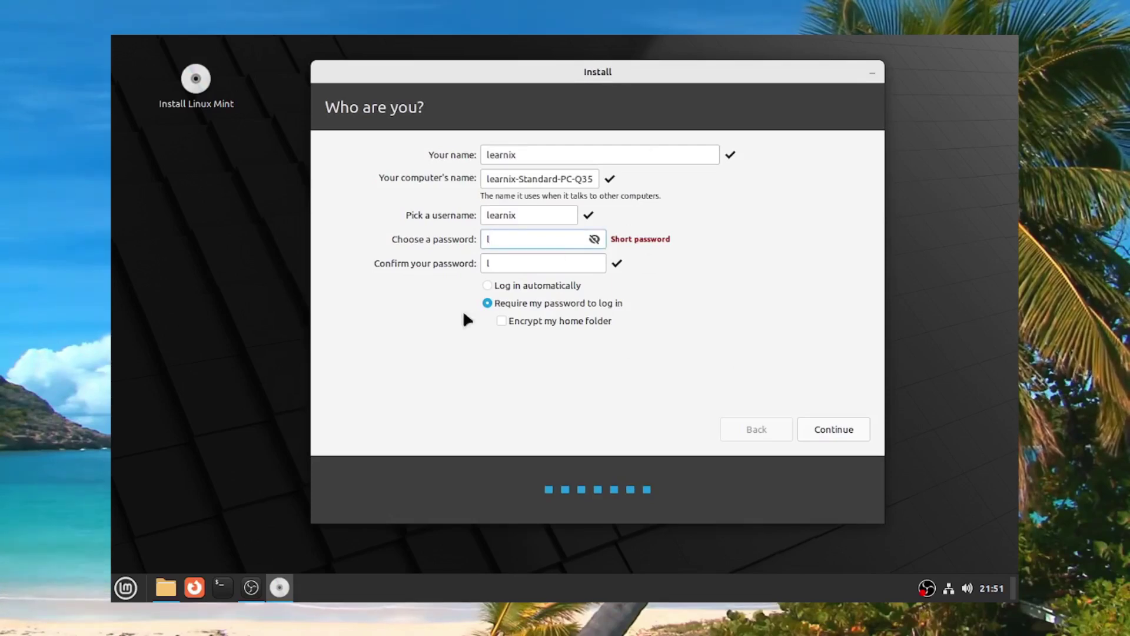
{"action": "left_click", "coordinate": [509, 264]}
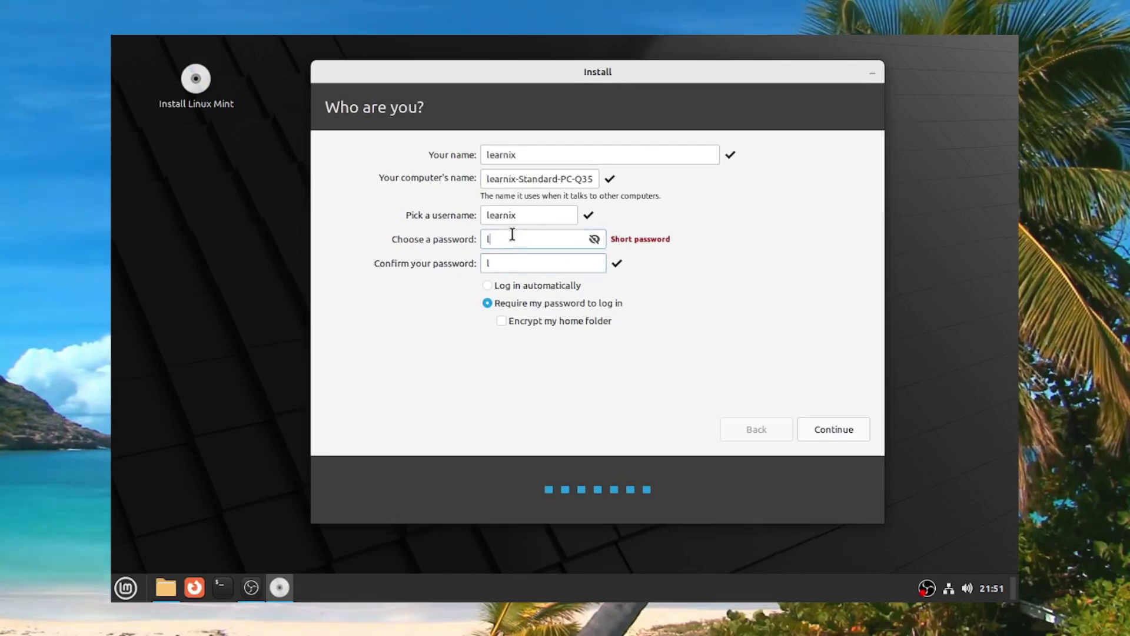
{"action": "left_click", "coordinate": [519, 240]}
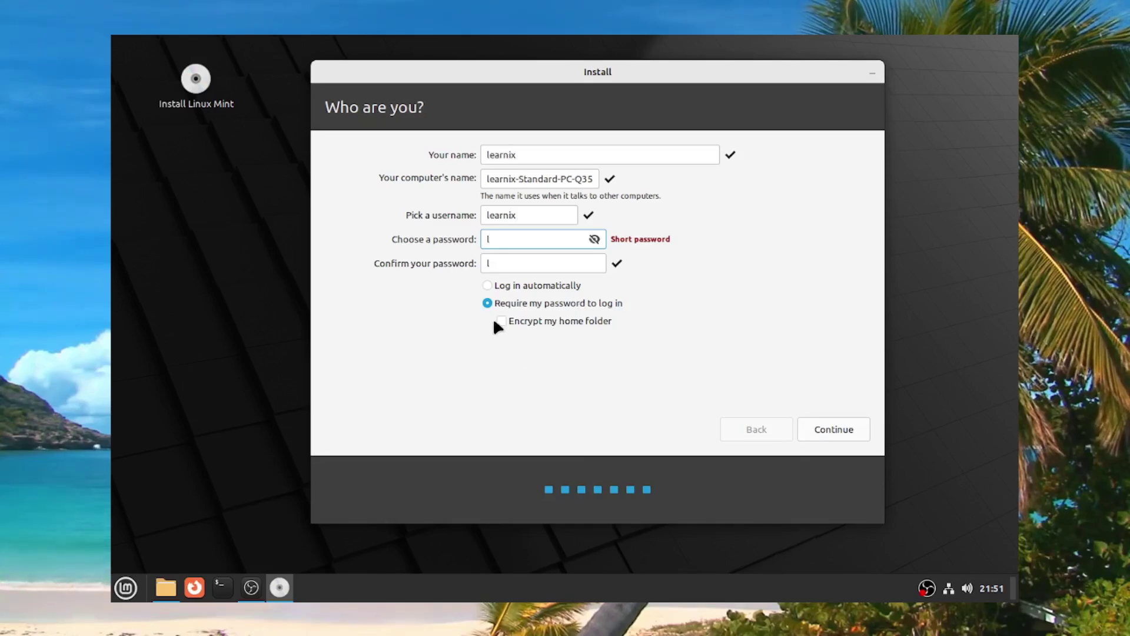
{"action": "left_click", "coordinate": [832, 428]}
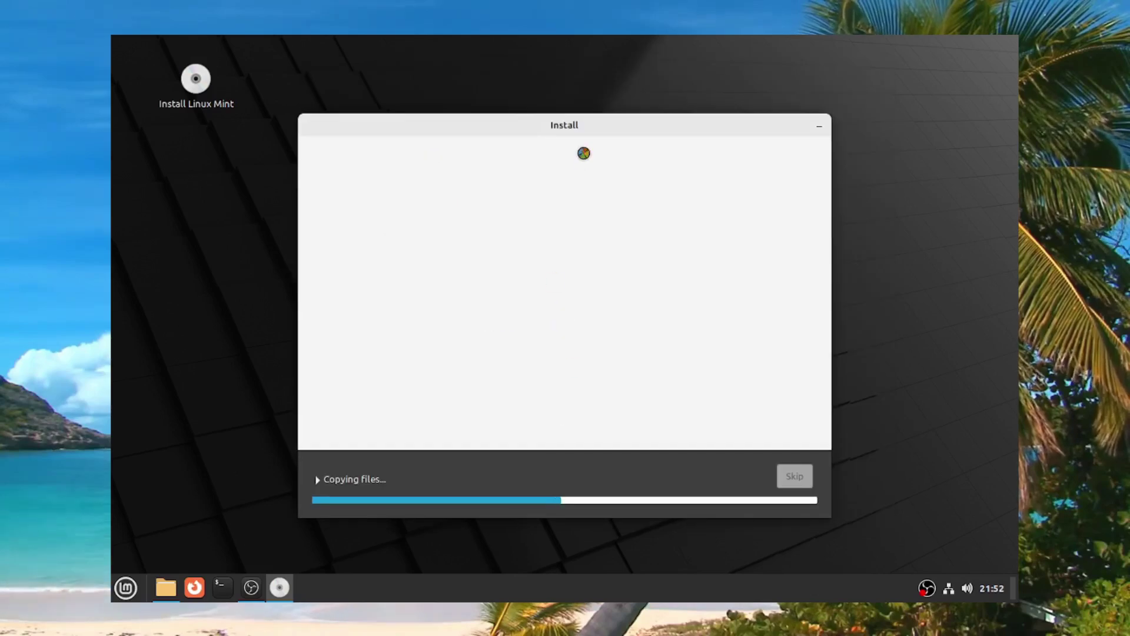
Reposition the installer window while the Welcome to Linux Mint slideshow plays.
{"action": "mouse_move", "coordinate": [579, 125]}
{"action": "left_mouse_down"}
{"action": "mouse_move", "coordinate": [654, 102]}
{"action": "mouse_move", "coordinate": [569, 115]}
{"action": "left_mouse_up"}
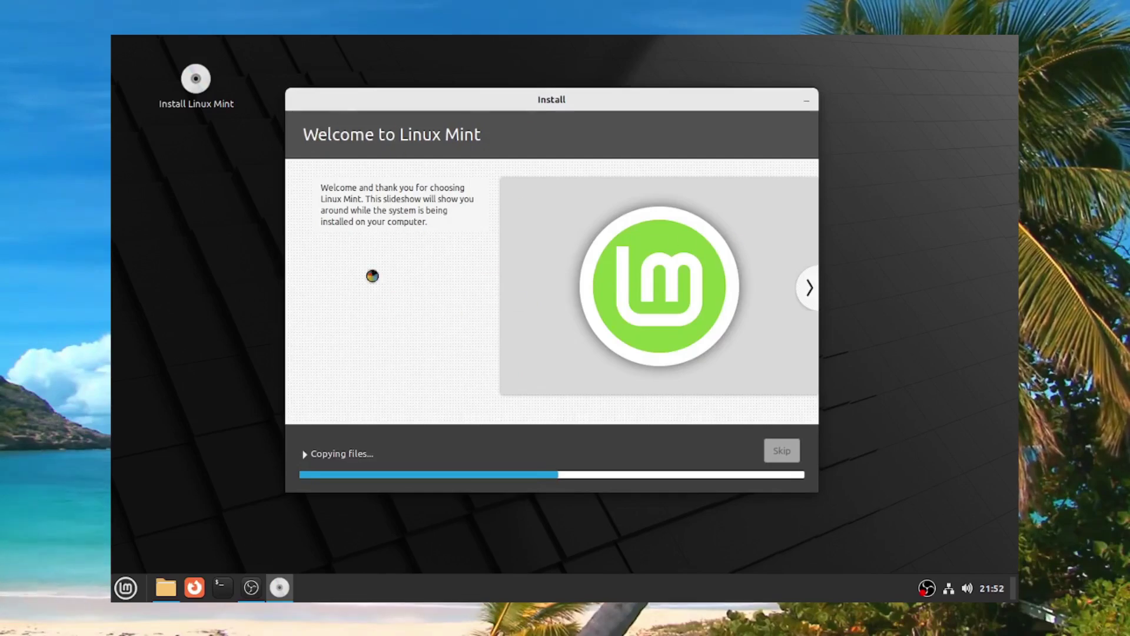
Advance through the slides from Listen to music to Keep your system up to date, reaching Find help.
{"action": "left_click", "coordinate": [807, 292]}
{"action": "left_click", "coordinate": [806, 292]}
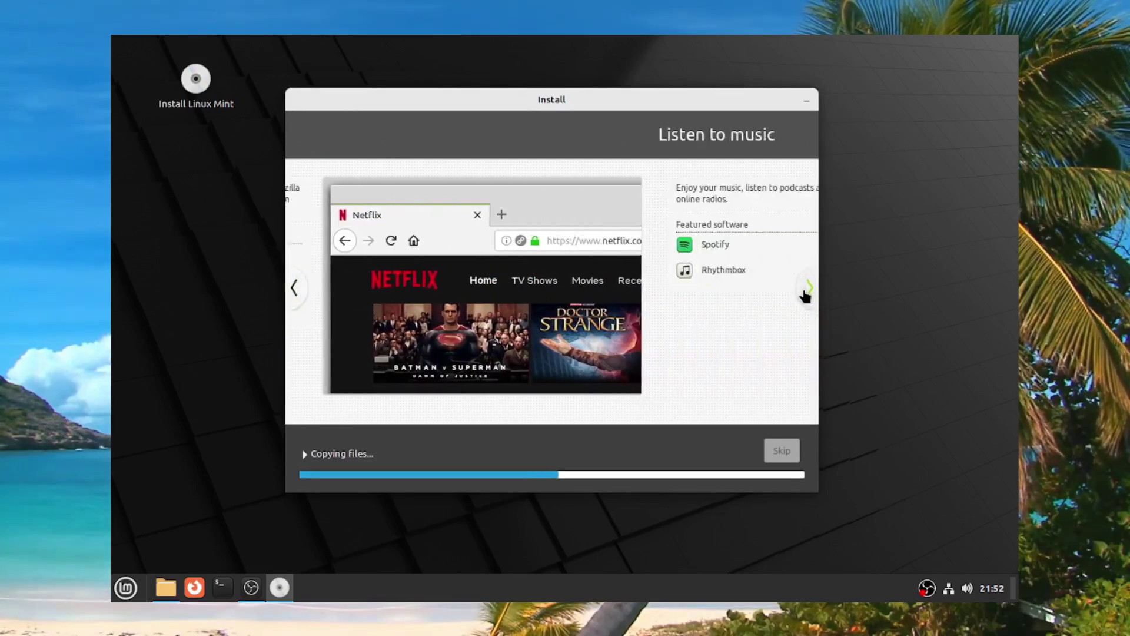
{"action": "left_click", "coordinate": [806, 292]}
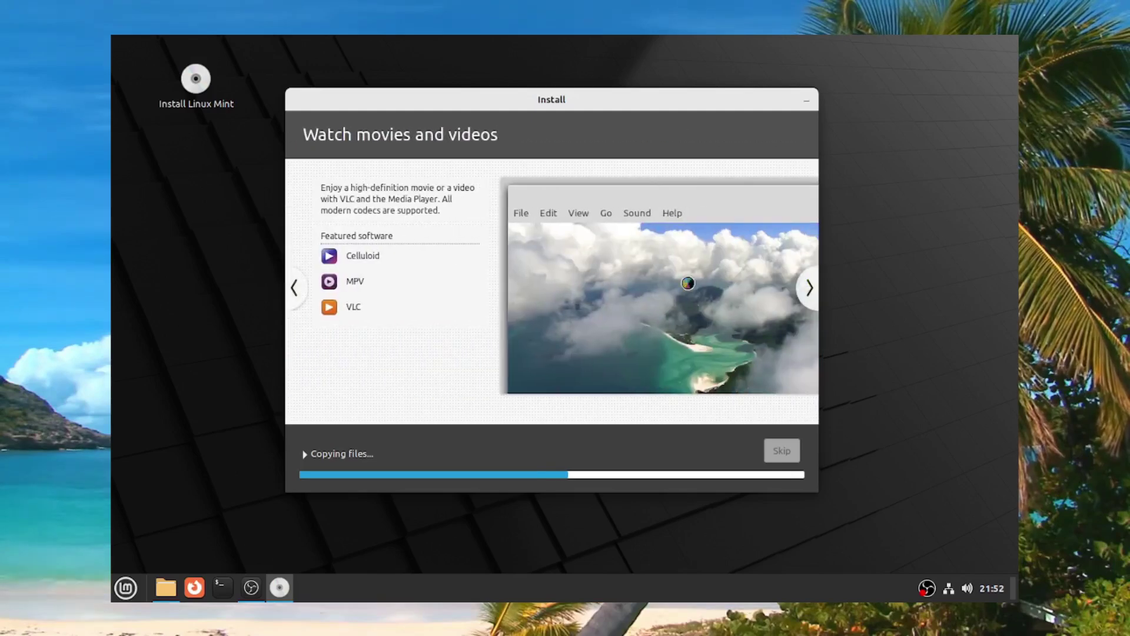
{"action": "left_click", "coordinate": [811, 289]}
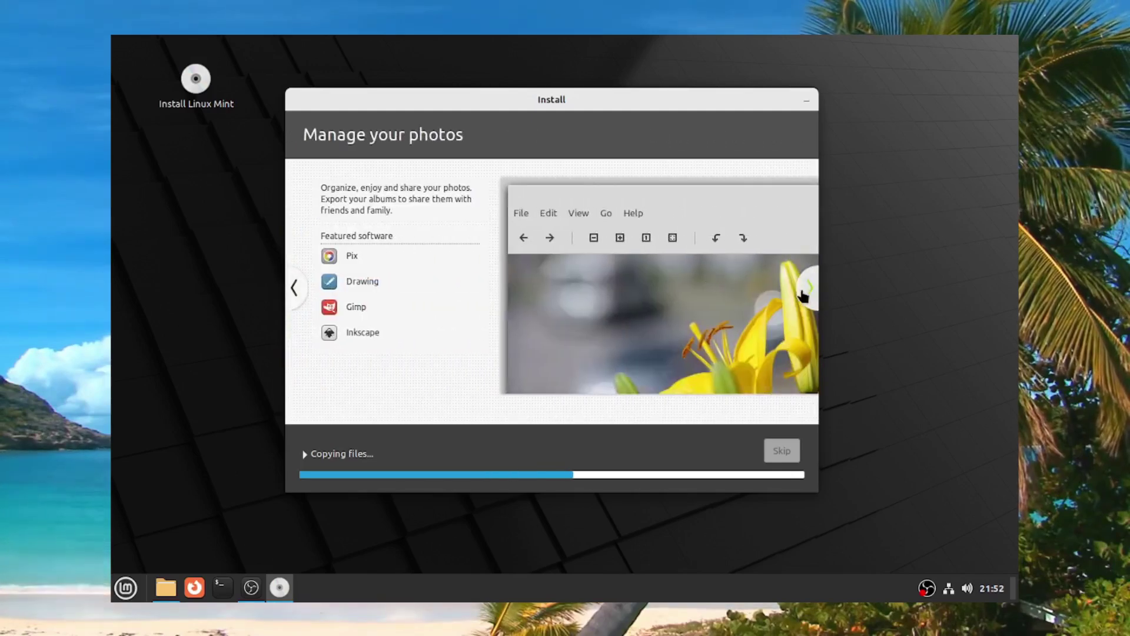
{"action": "left_click", "coordinate": [809, 292]}
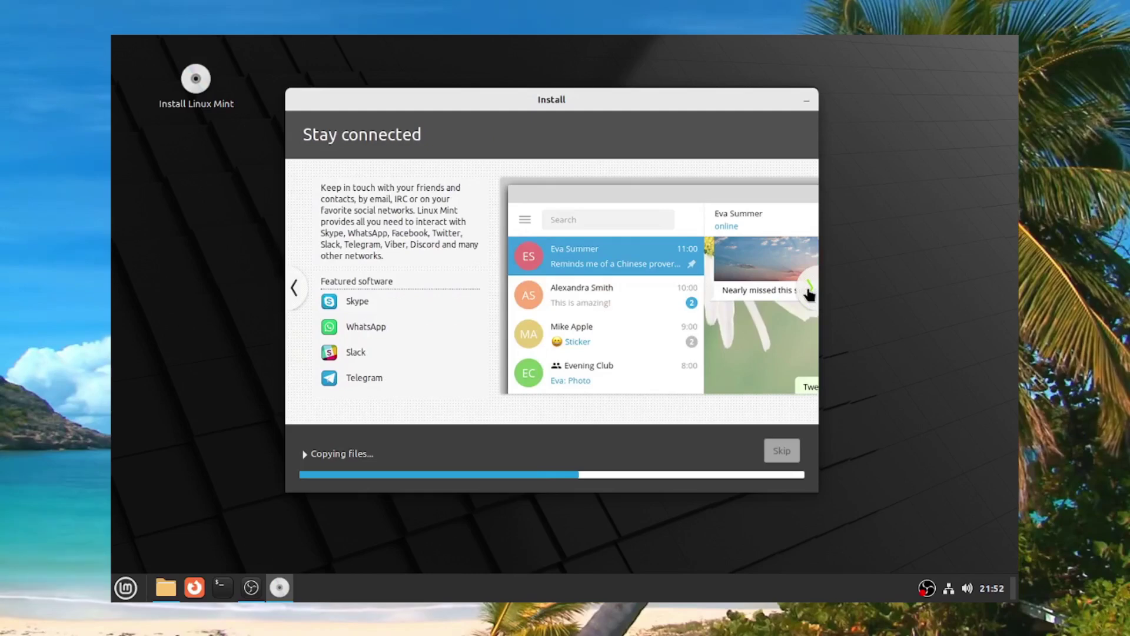
{"action": "left_click", "coordinate": [809, 292]}
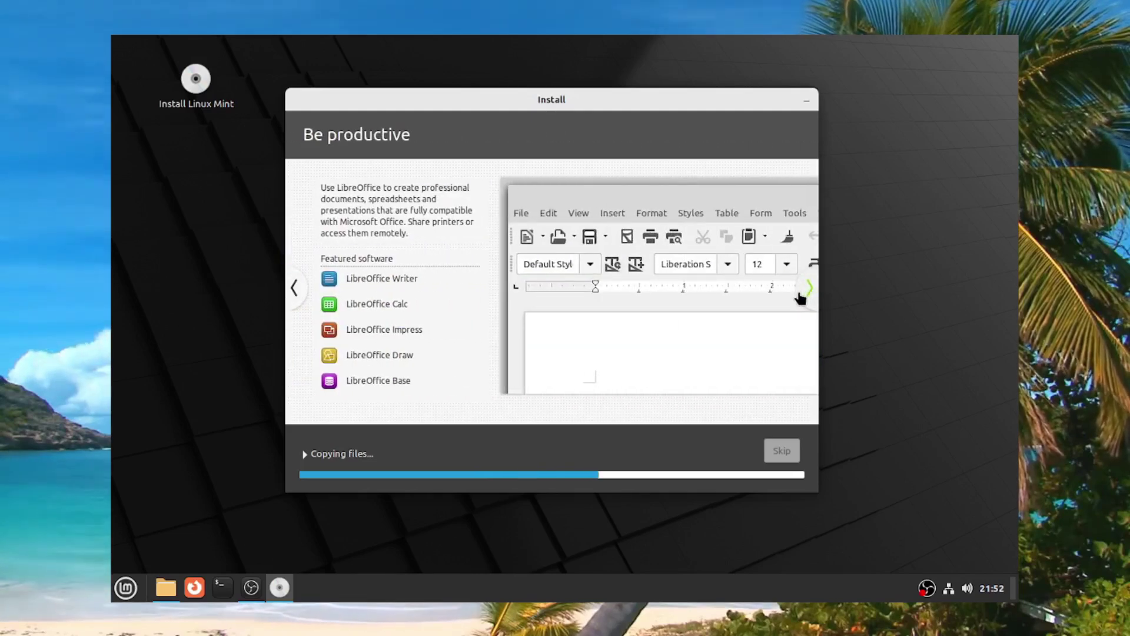
{"action": "left_click", "coordinate": [810, 294]}
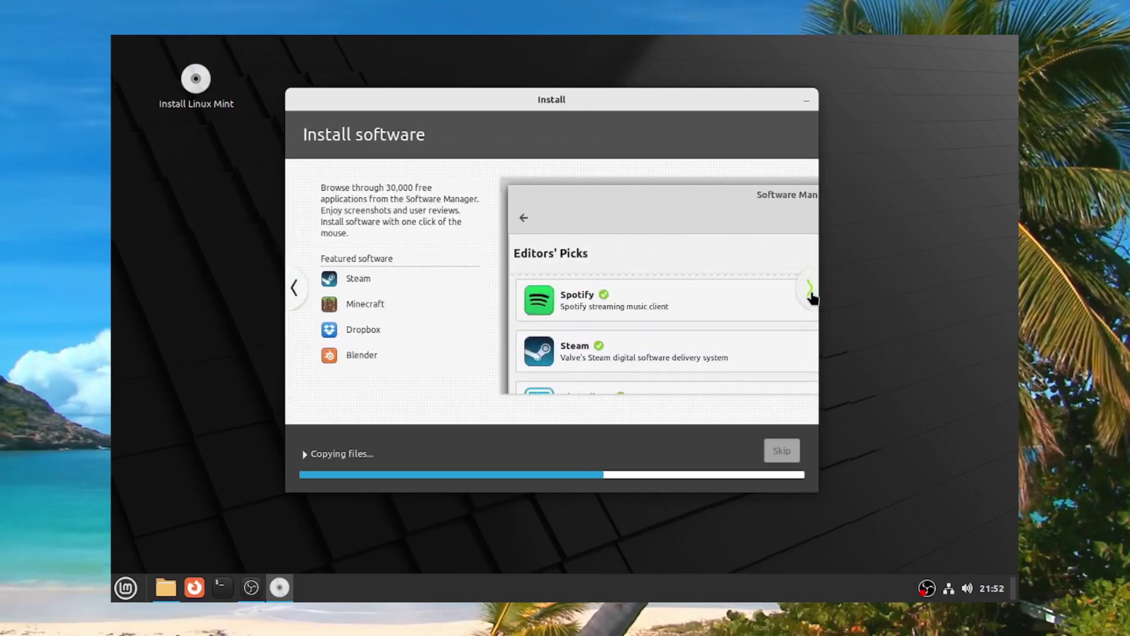
{"action": "left_click", "coordinate": [810, 293]}
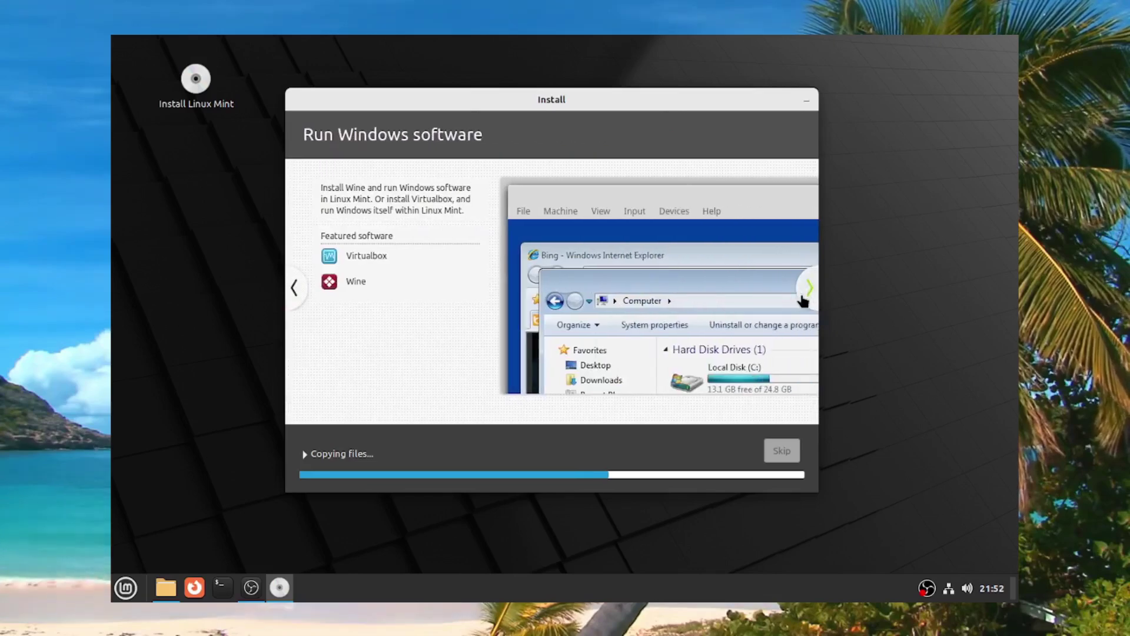
{"action": "left_click", "coordinate": [802, 299]}
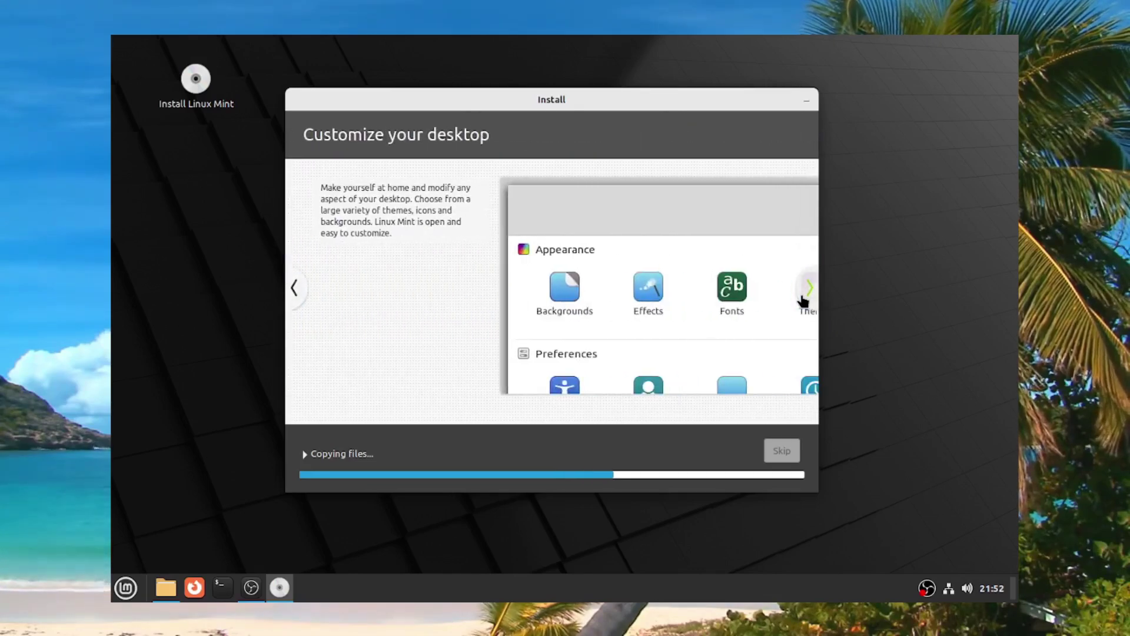
{"action": "left_click", "coordinate": [804, 298]}
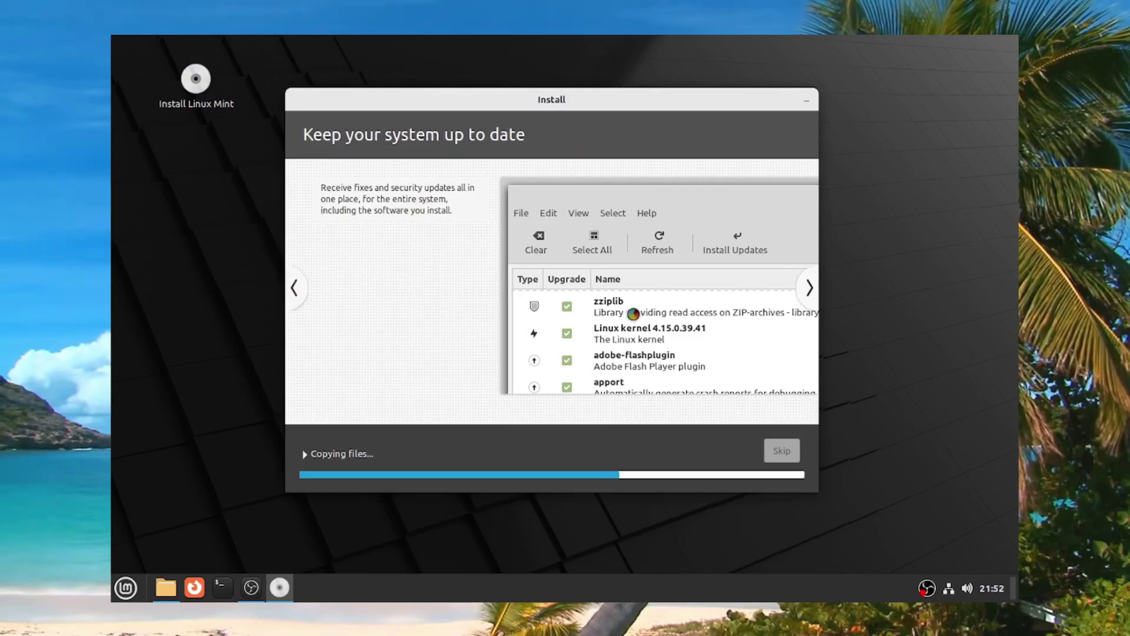
{"action": "left_click", "coordinate": [801, 287]}
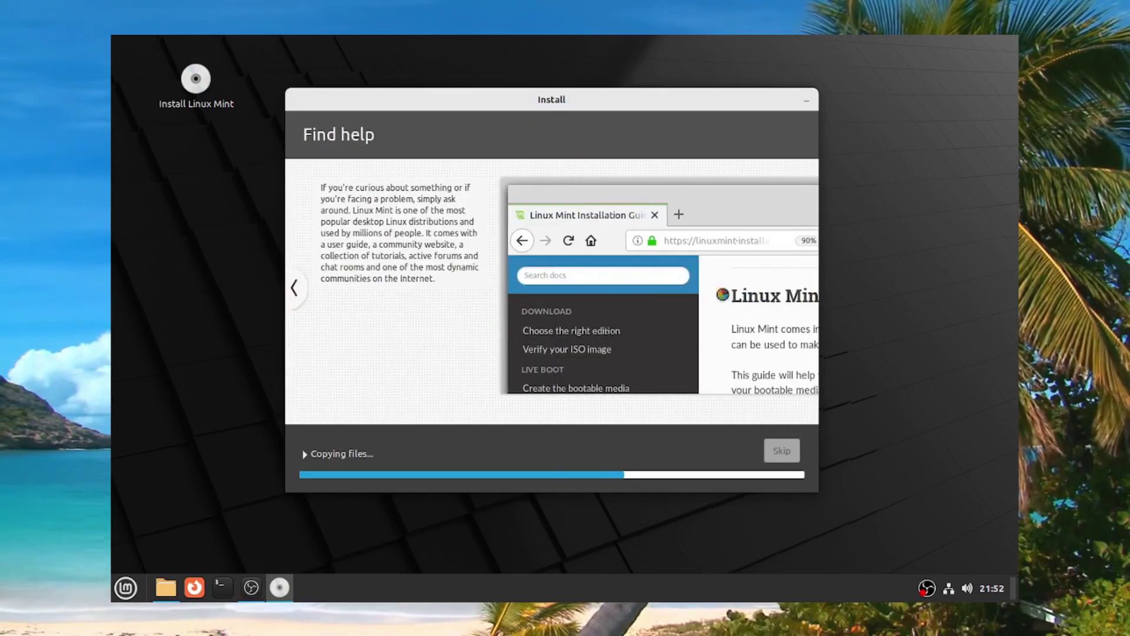
{"action": "mouse_move", "coordinate": [643, 105]}
{"action": "left_mouse_down"}
{"action": "mouse_move", "coordinate": [720, 101]}
{"action": "mouse_move", "coordinate": [625, 97]}
{"action": "left_mouse_up"}
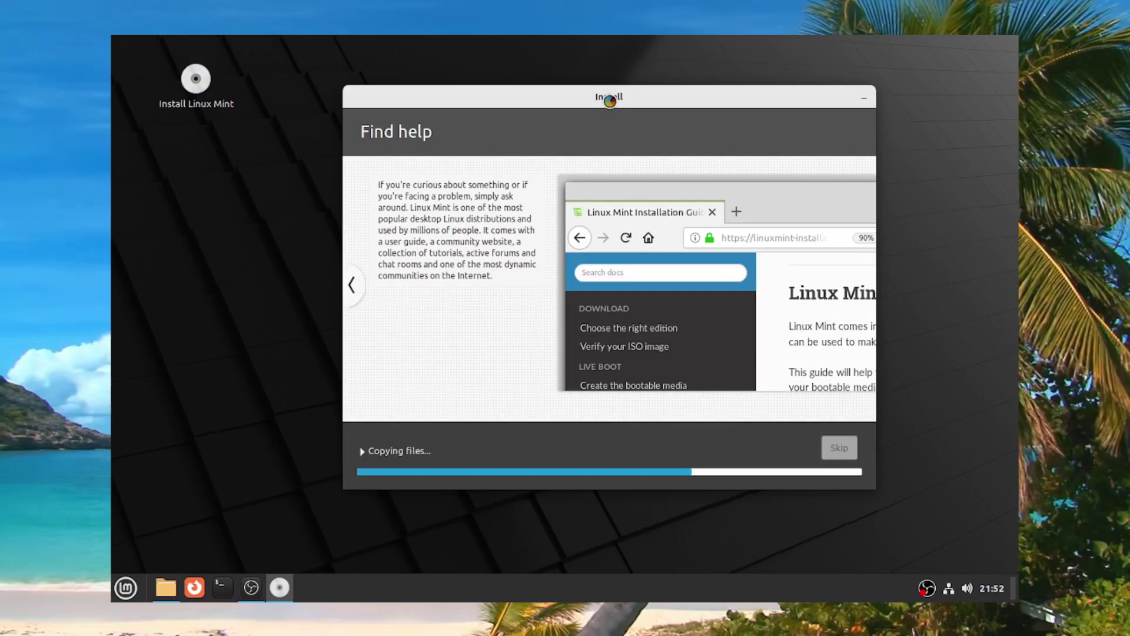
{"action": "mouse_move", "coordinate": [612, 98]}
{"action": "left_mouse_down"}
{"action": "mouse_move", "coordinate": [515, 93]}
{"action": "mouse_move", "coordinate": [628, 102]}
{"action": "mouse_move", "coordinate": [598, 114]}
{"action": "left_mouse_up"}
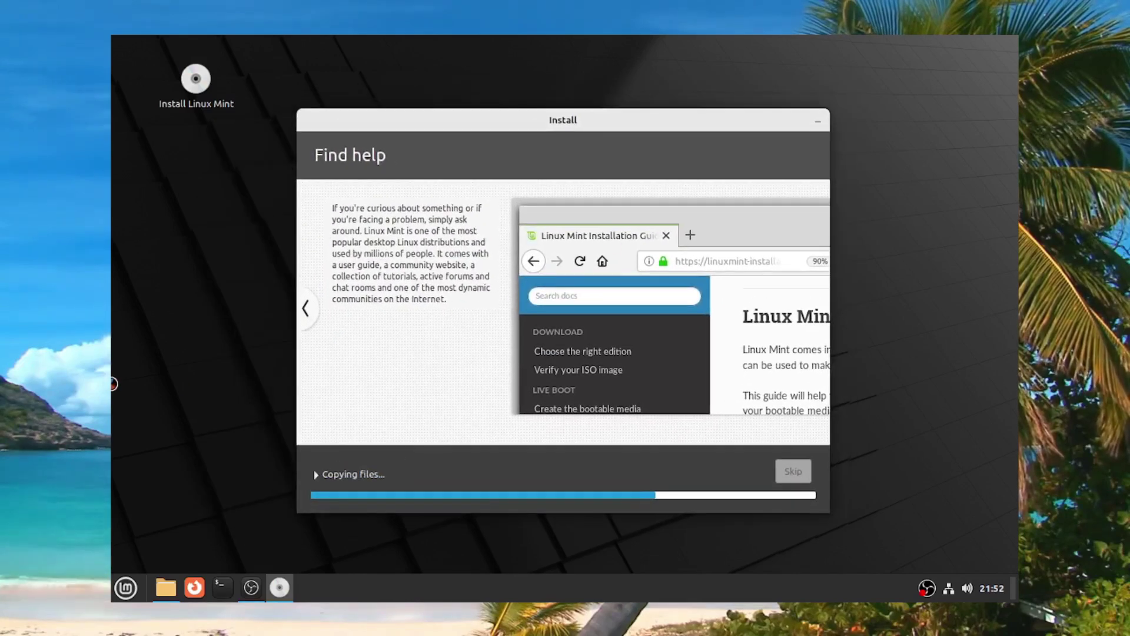